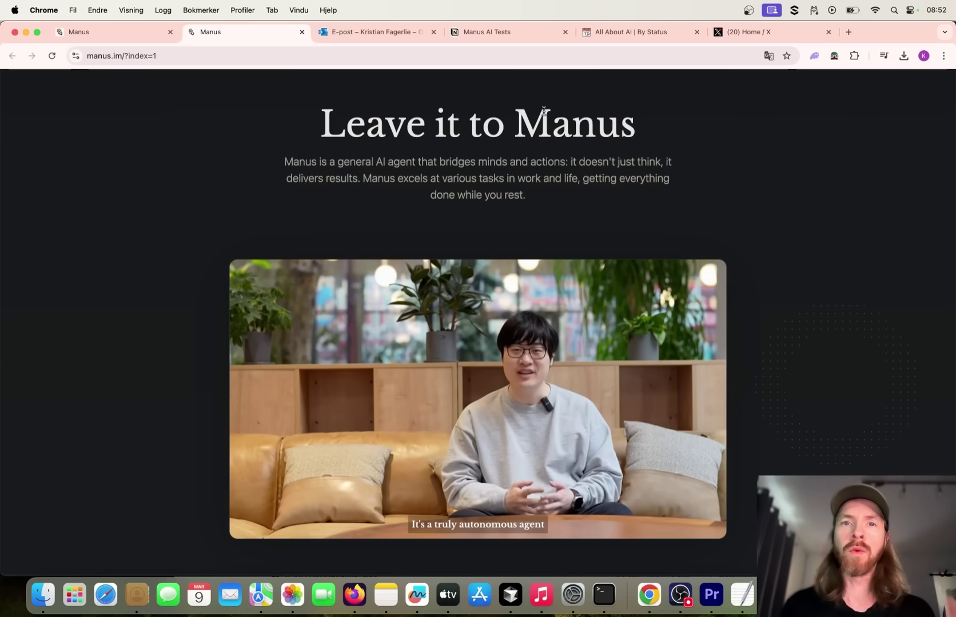
Glance at the Manus AI Tests notes, then send the API price overview request with api_prices.csv.
{"action": "left_click", "coordinate": [521, 33]}
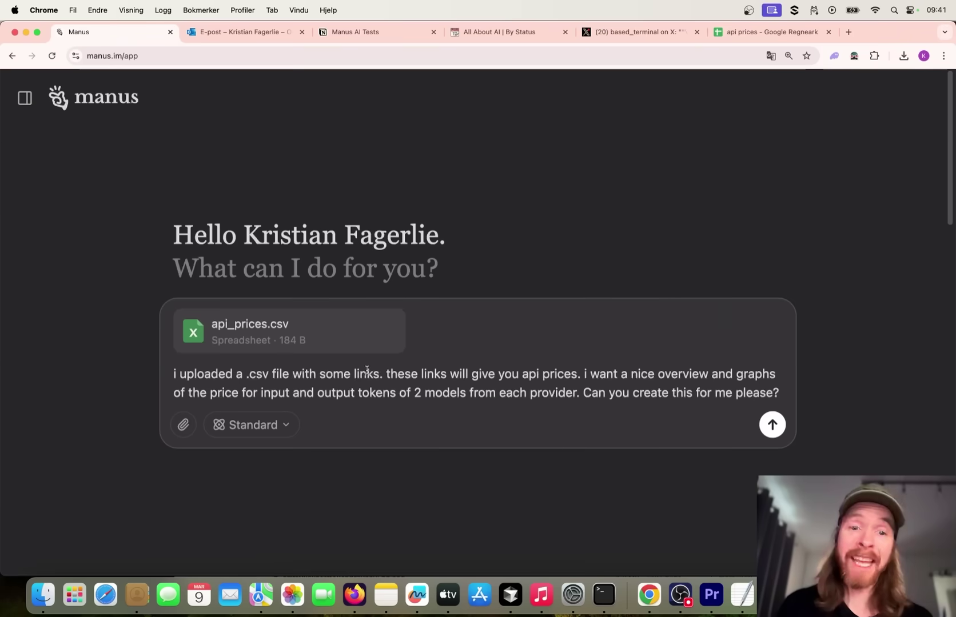
{"action": "left_click", "coordinate": [772, 425]}
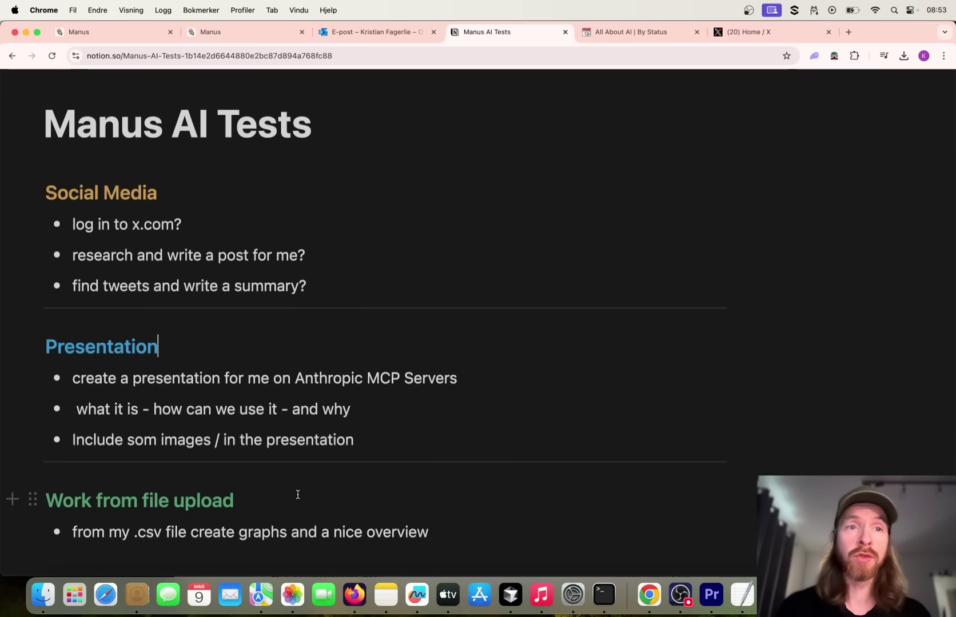
Leave the Notion notes and return to the Manus start page tab.
{"action": "left_click", "coordinate": [250, 32]}
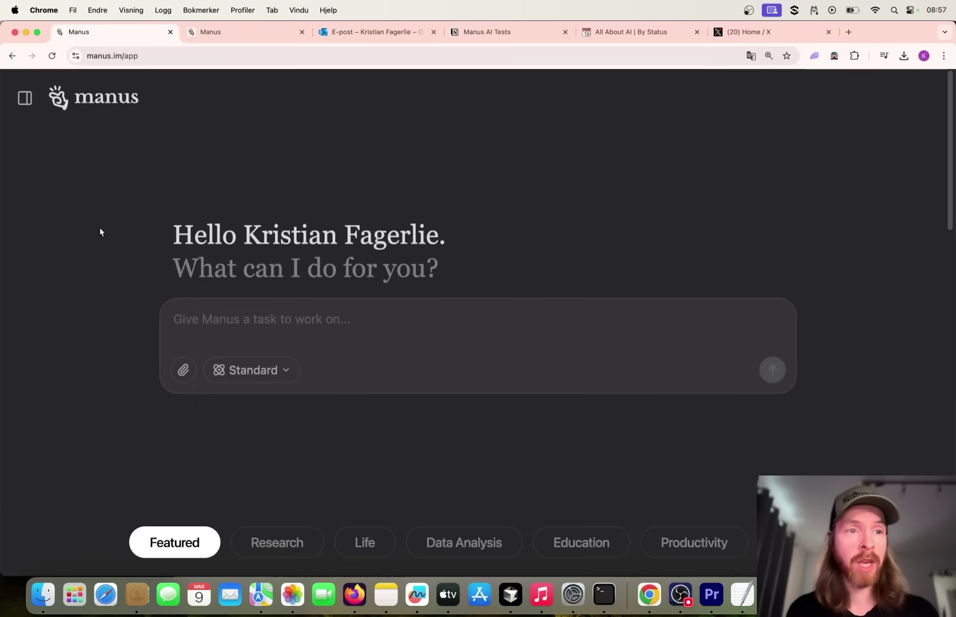
{"action": "mouse_move", "coordinate": [25, 100]}
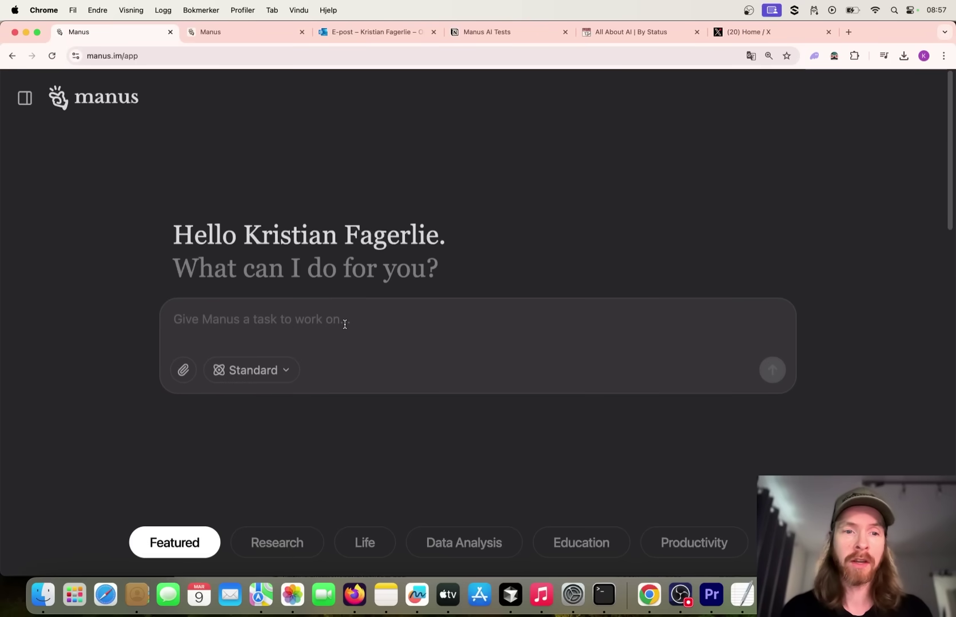
{"action": "left_click", "coordinate": [182, 372]}
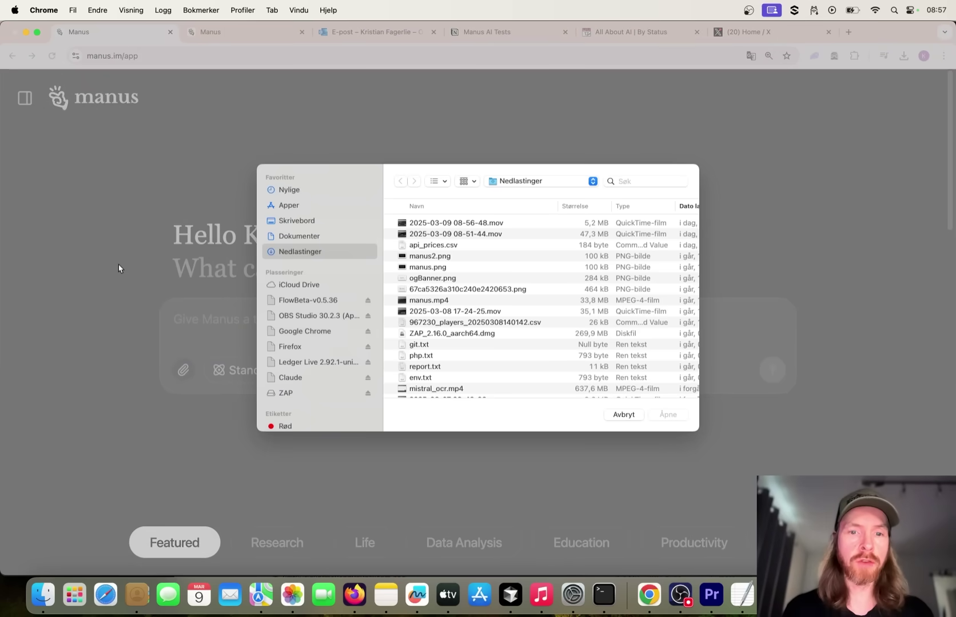
{"action": "left_click", "coordinate": [624, 414]}
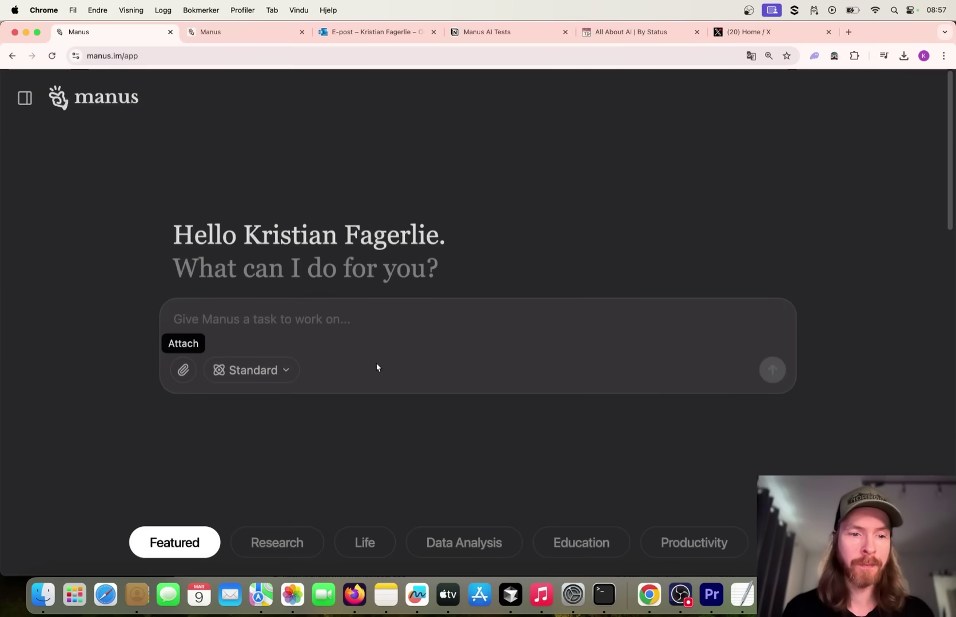
{"action": "left_click", "coordinate": [292, 376]}
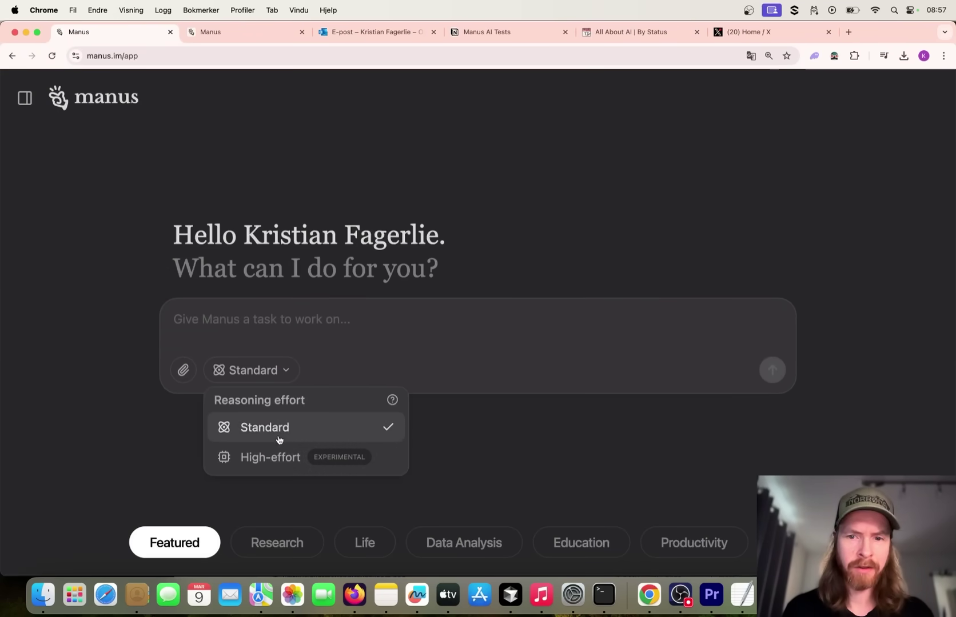
{"action": "left_click", "coordinate": [120, 225]}
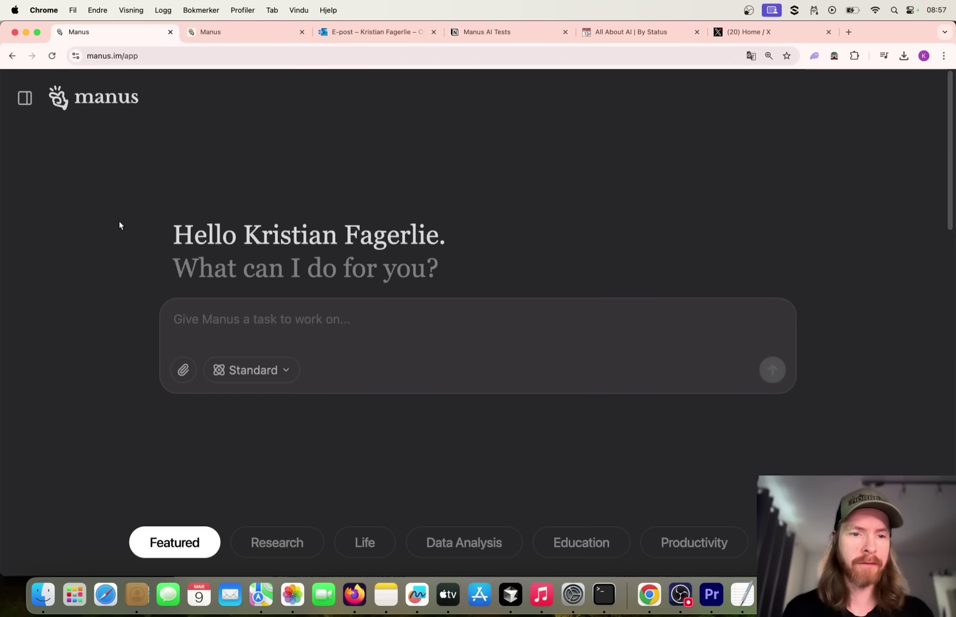
{"action": "scroll", "coordinate": [430, 335], "scroll_direction": "down", "scroll_amount": 15}
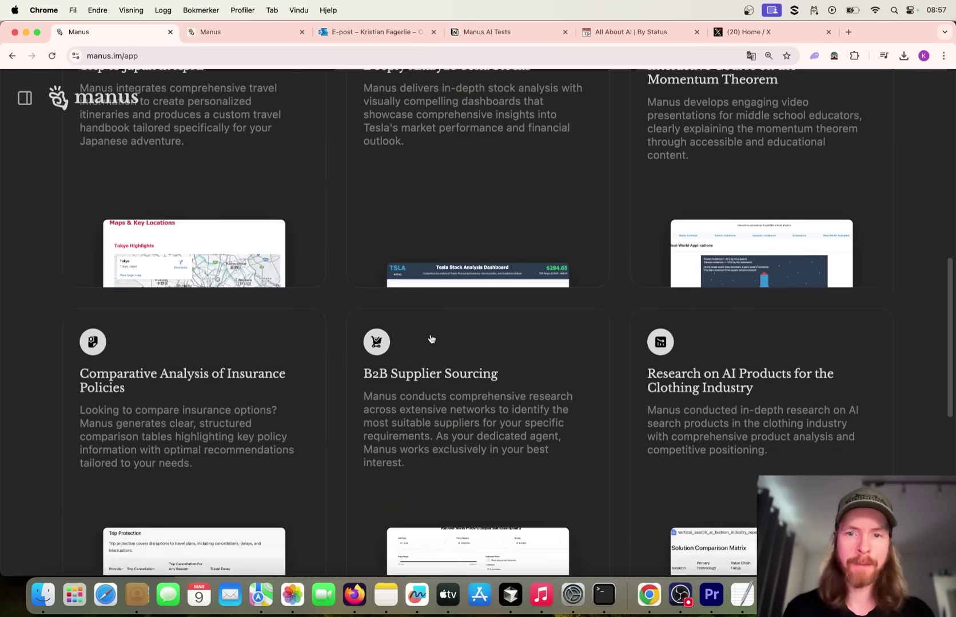
{"action": "scroll", "coordinate": [431, 339], "scroll_direction": "up", "scroll_amount": 15}
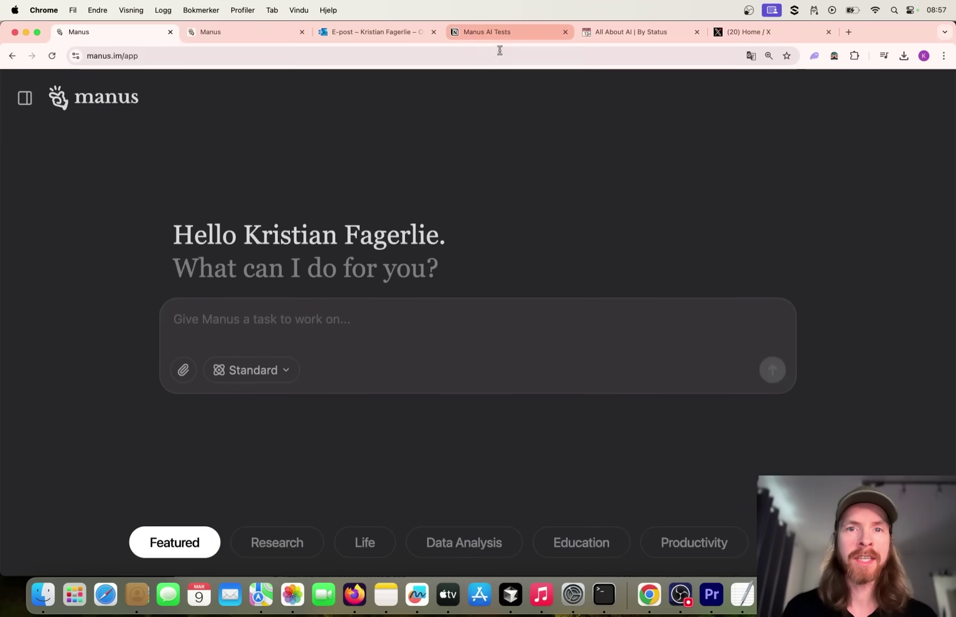
Ask Manus 'can you log in to x.com', then expand its data sources and zoom out.
{"action": "left_click", "coordinate": [282, 320]}
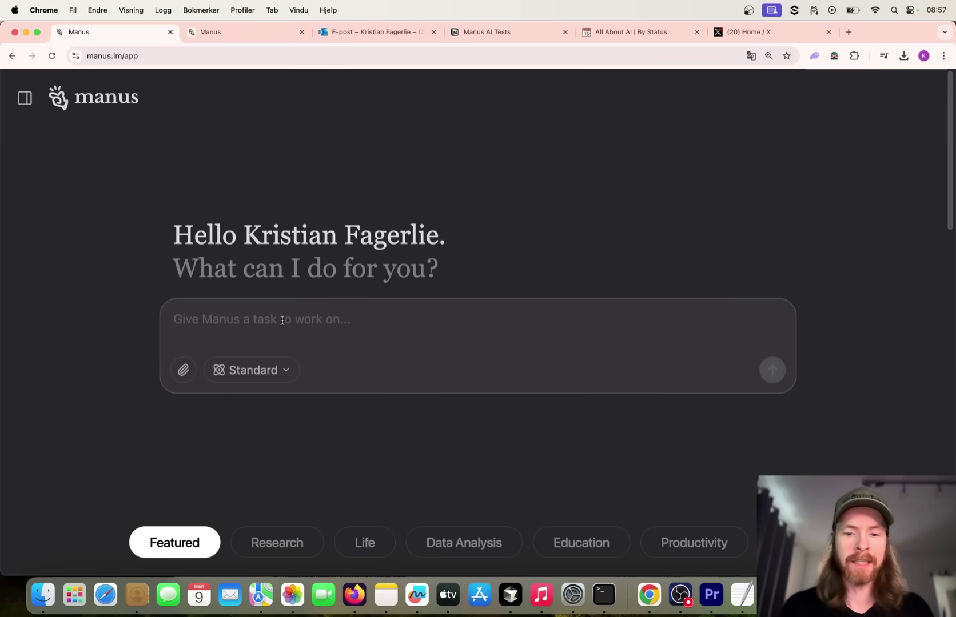
{"action": "type", "text": "can you"}
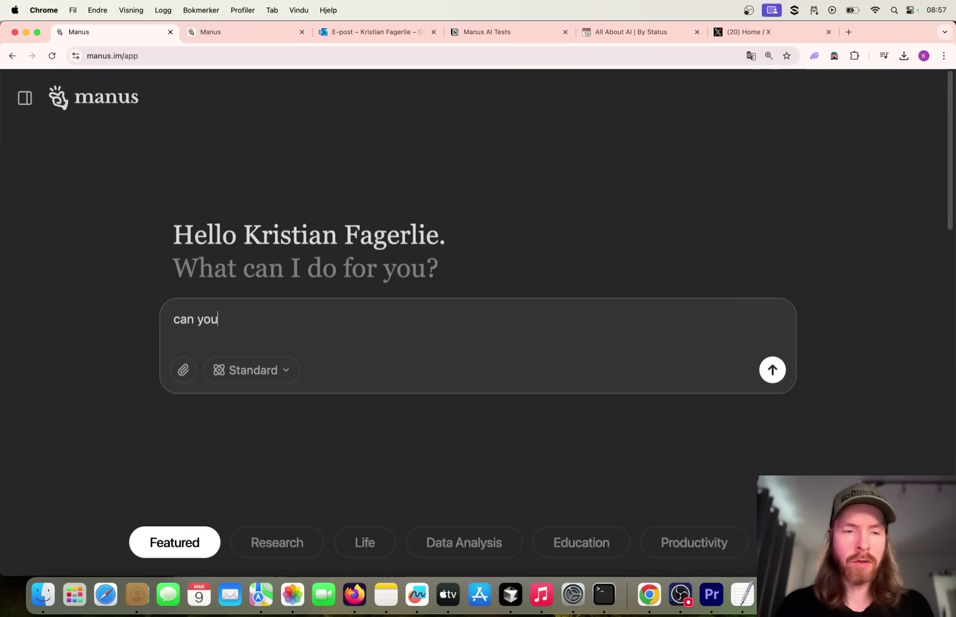
{"action": "type", "text": " log in to "}
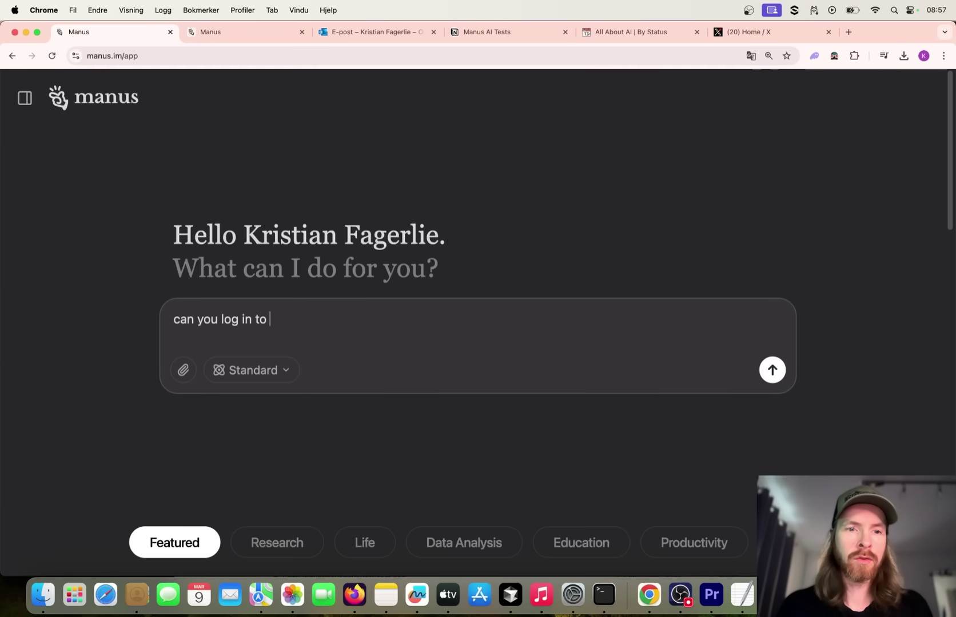
{"action": "type", "text": "x.com"}
{"action": "key", "text": "Return"}
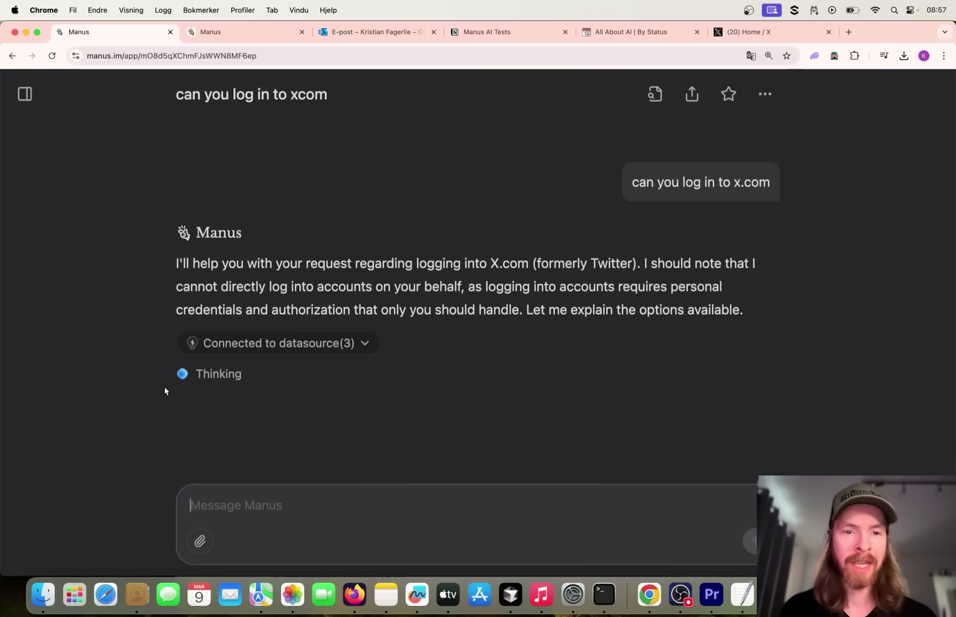
{"action": "left_click", "coordinate": [364, 343]}
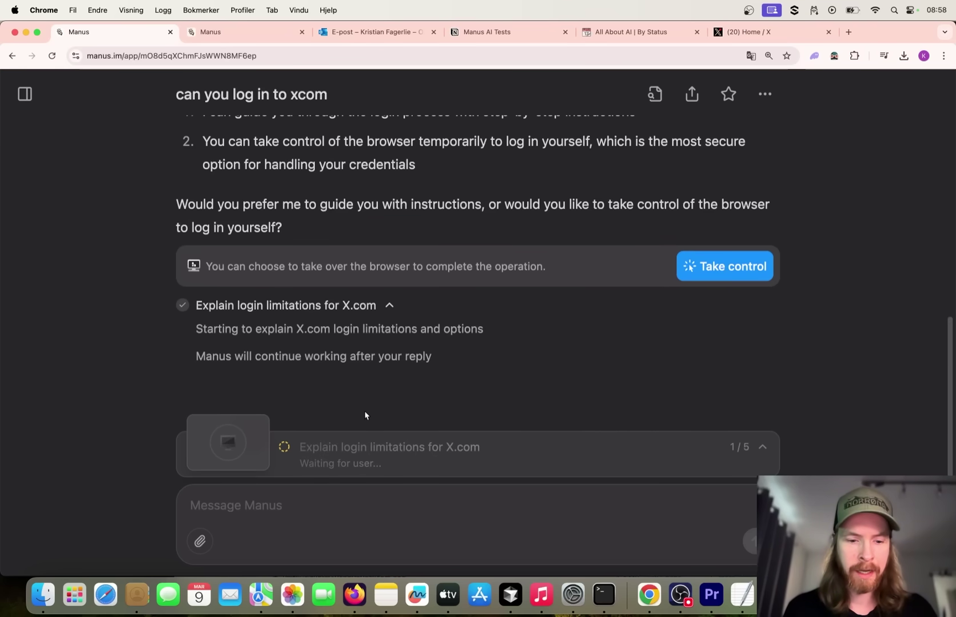
{"action": "key", "text": "super+minus"}
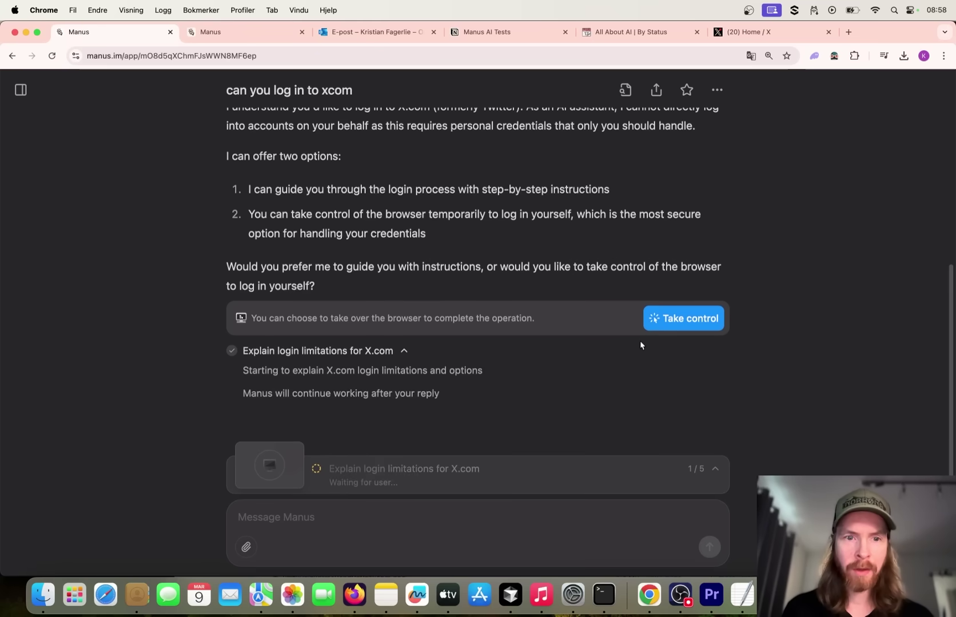
Take over the agent's browser, load x.com, close the empty tab, then hand control back.
{"action": "left_click", "coordinate": [651, 312]}
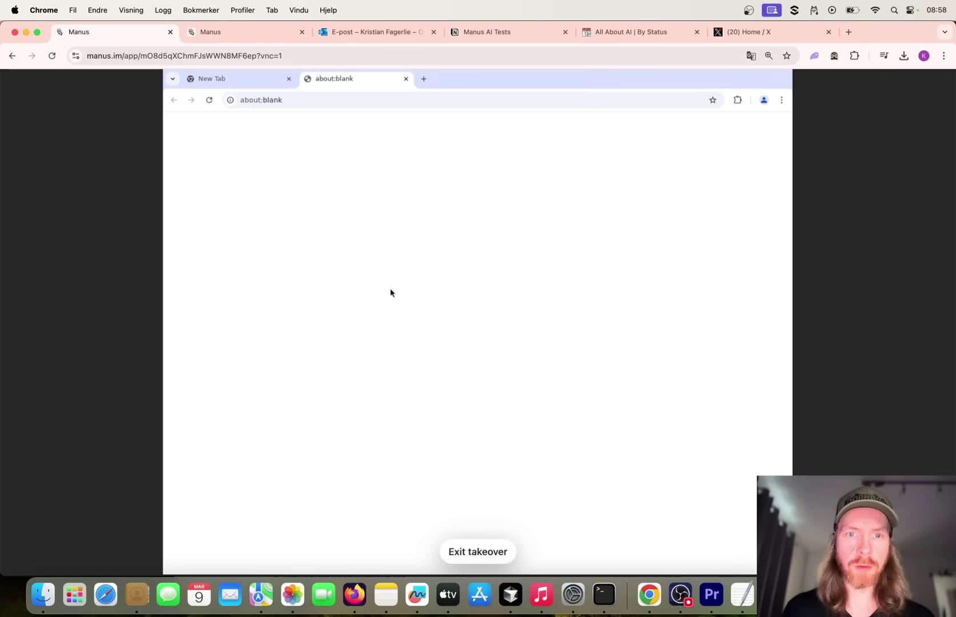
{"action": "left_click", "coordinate": [308, 107]}
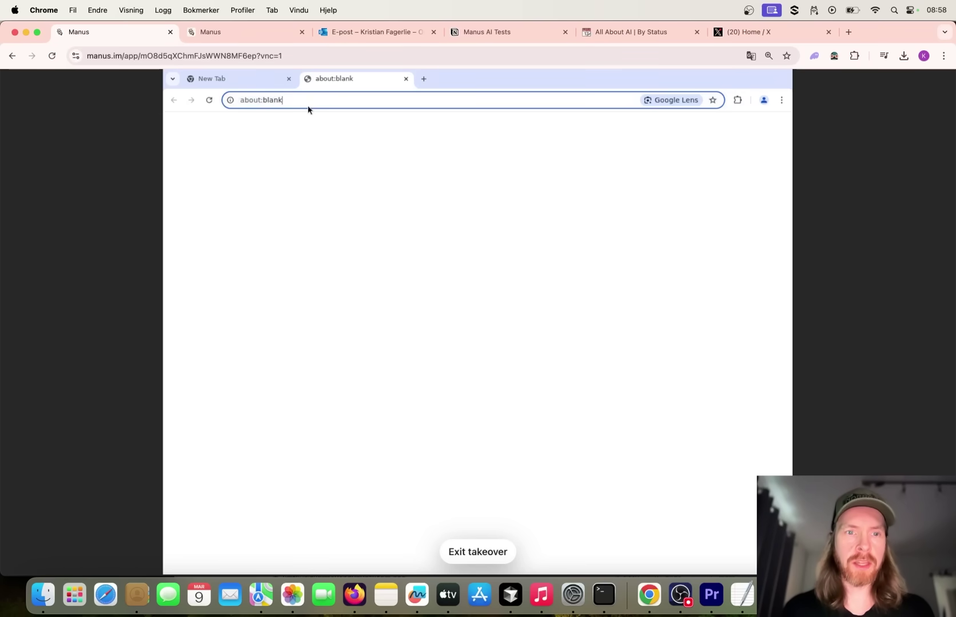
{"action": "type", "text": "x."}
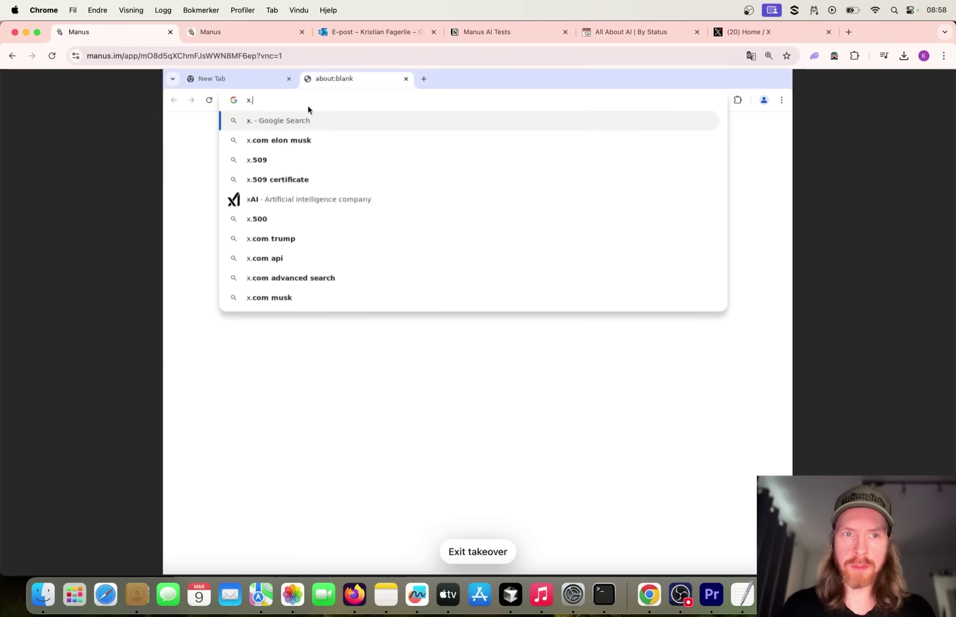
{"action": "type", "text": "com"}
{"action": "key", "text": "Return"}
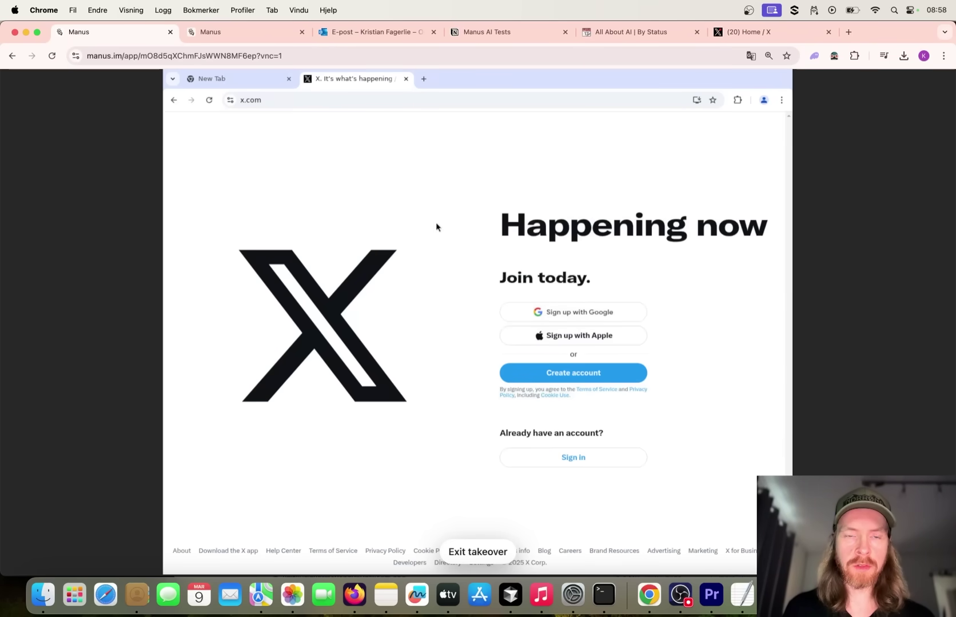
{"action": "left_click", "coordinate": [288, 79]}
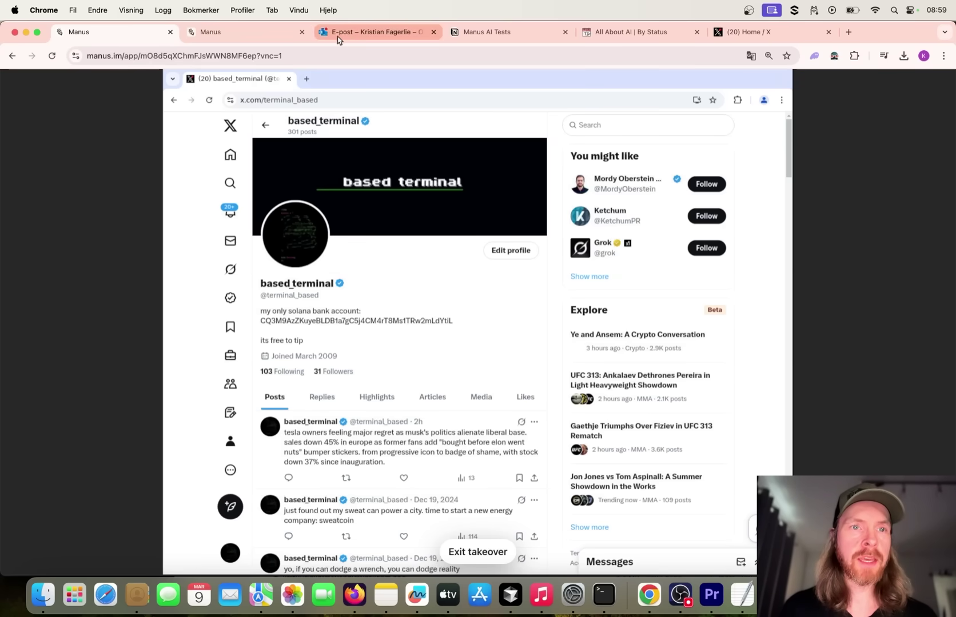
{"action": "left_click", "coordinate": [462, 553]}
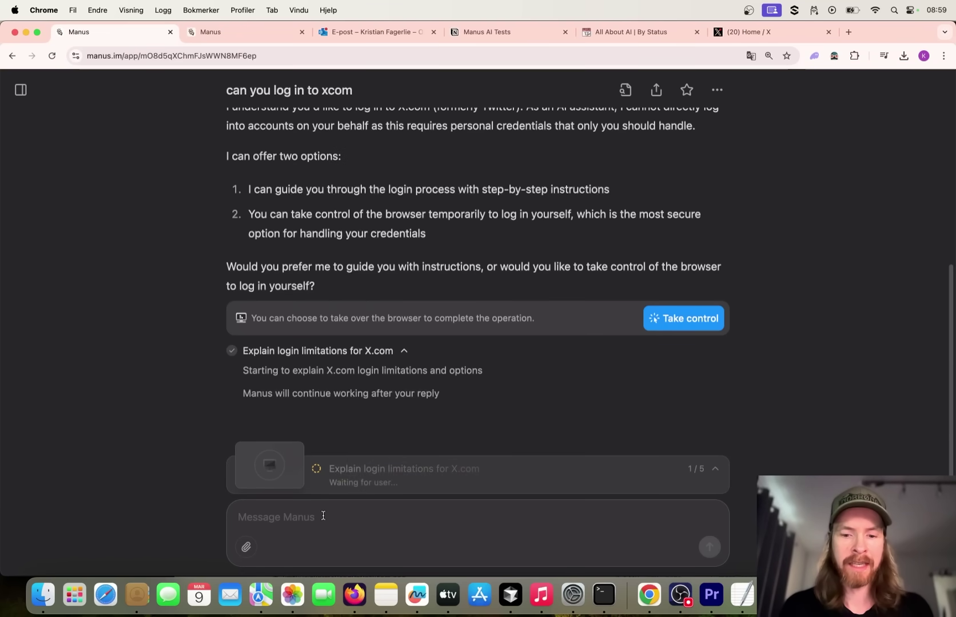
Reply 'yeah i am logged in,' and ask Manus to research and post a vibe coding tweet.
{"action": "type", "text": "yeah"}
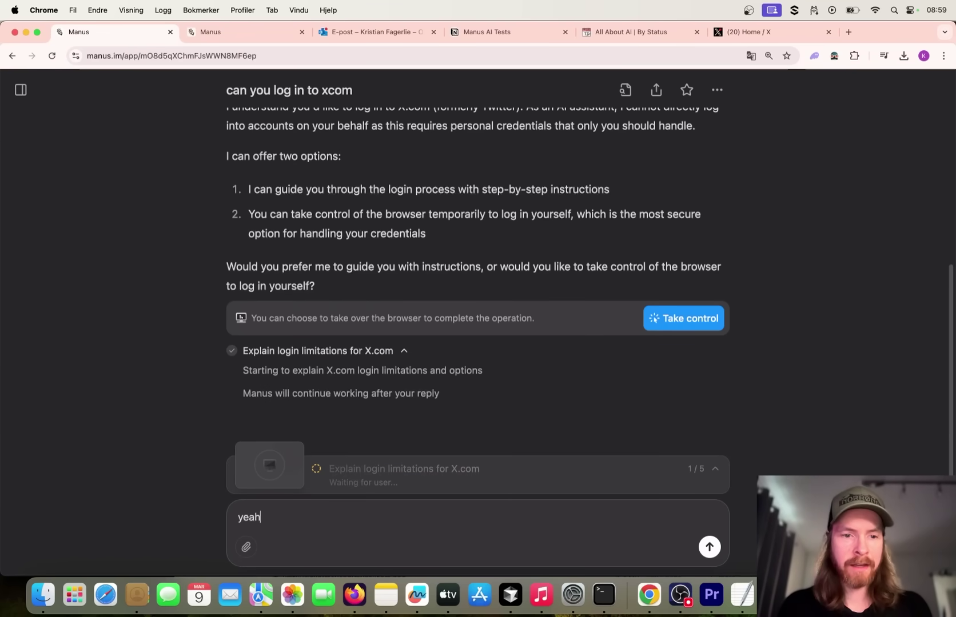
{"action": "type", "text": " i am log"}
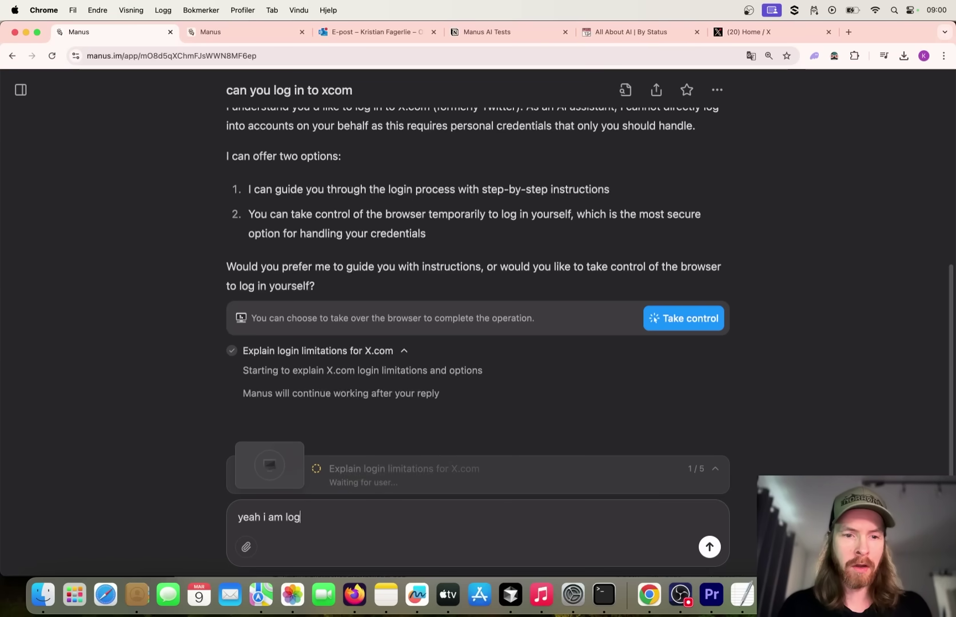
{"action": "type", "text": "ged in,"}
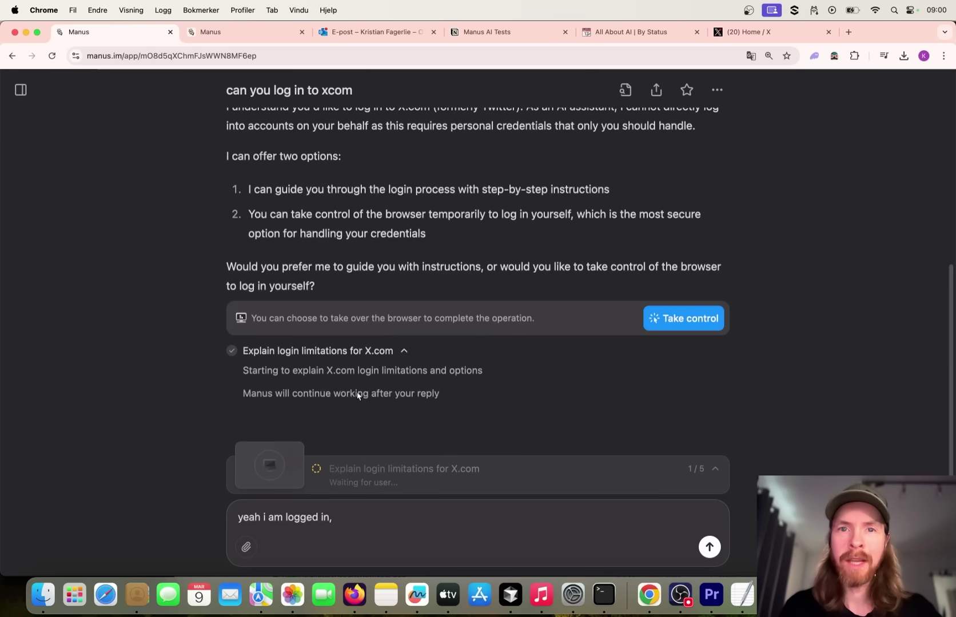
{"action": "left_click", "coordinate": [513, 35]}
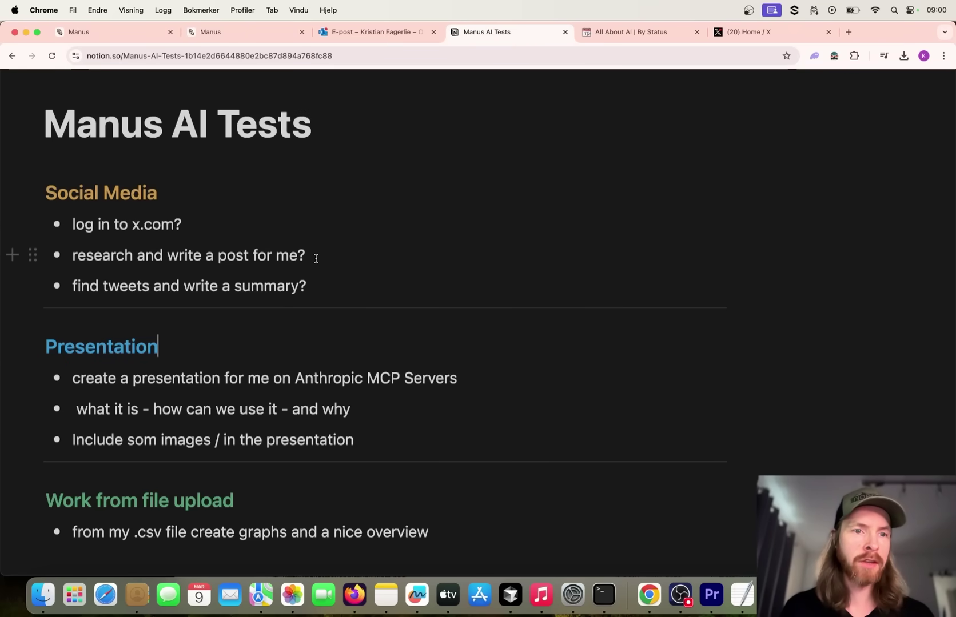
{"action": "left_click", "coordinate": [124, 34]}
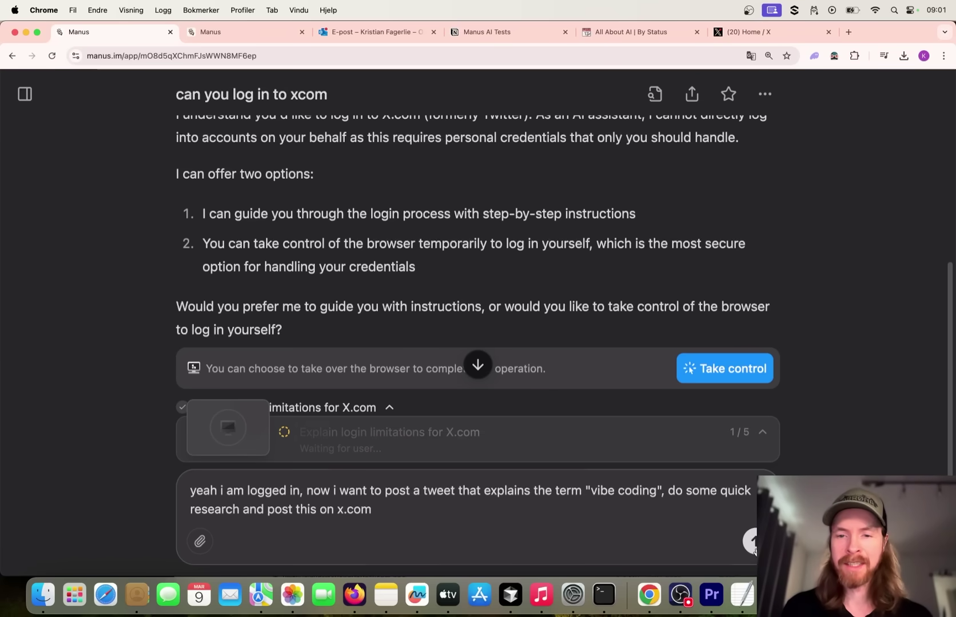
{"action": "left_click", "coordinate": [753, 546]}
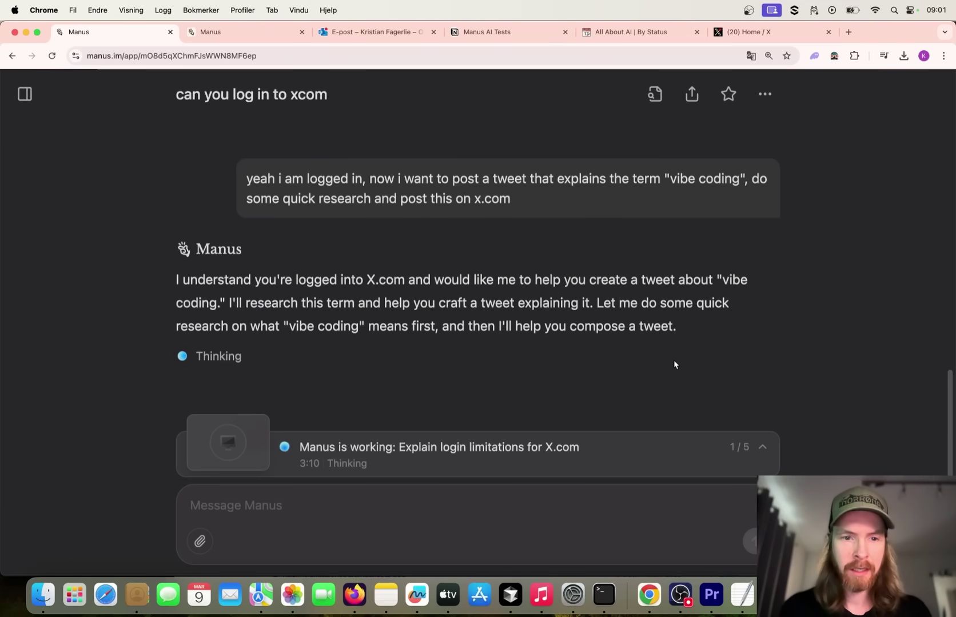
Watch the agent research vibe coding, then scroll to its summary with the tweet drafts files.
{"action": "left_click", "coordinate": [232, 446]}
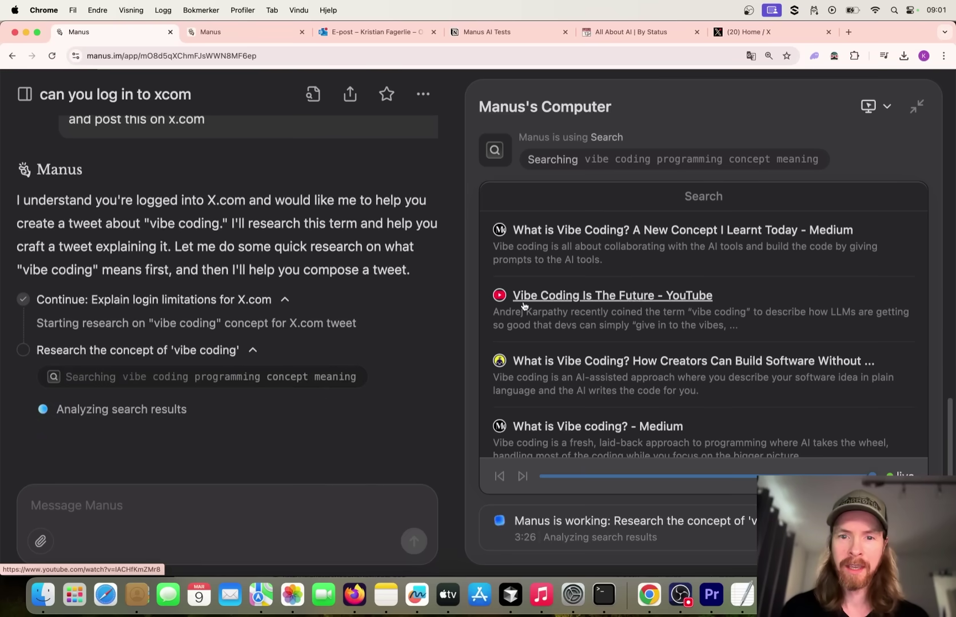
{"action": "scroll", "coordinate": [704, 384], "scroll_direction": "down", "scroll_amount": 10}
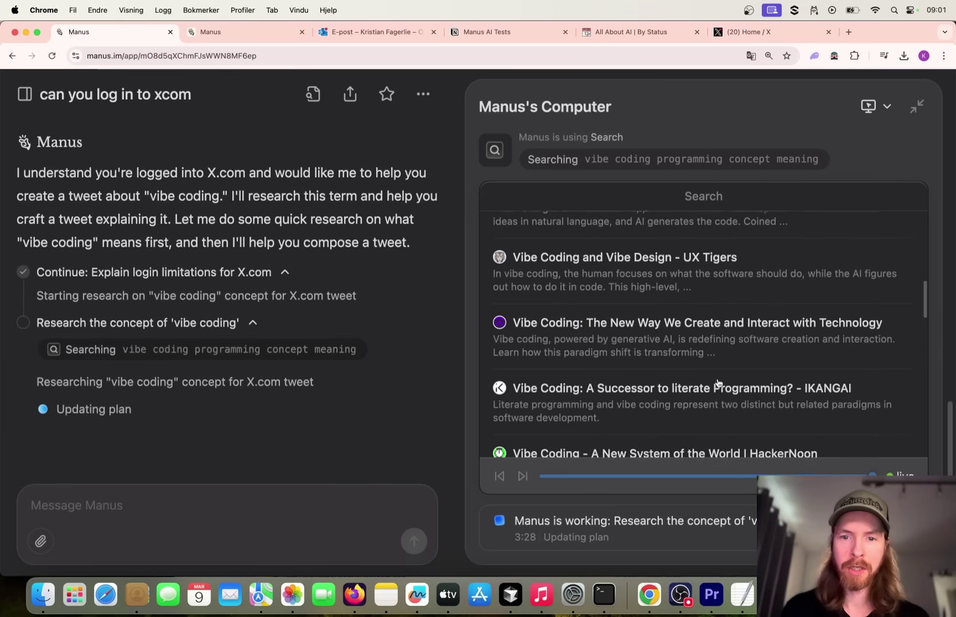
{"action": "scroll", "coordinate": [717, 379], "scroll_direction": "up", "scroll_amount": 10}
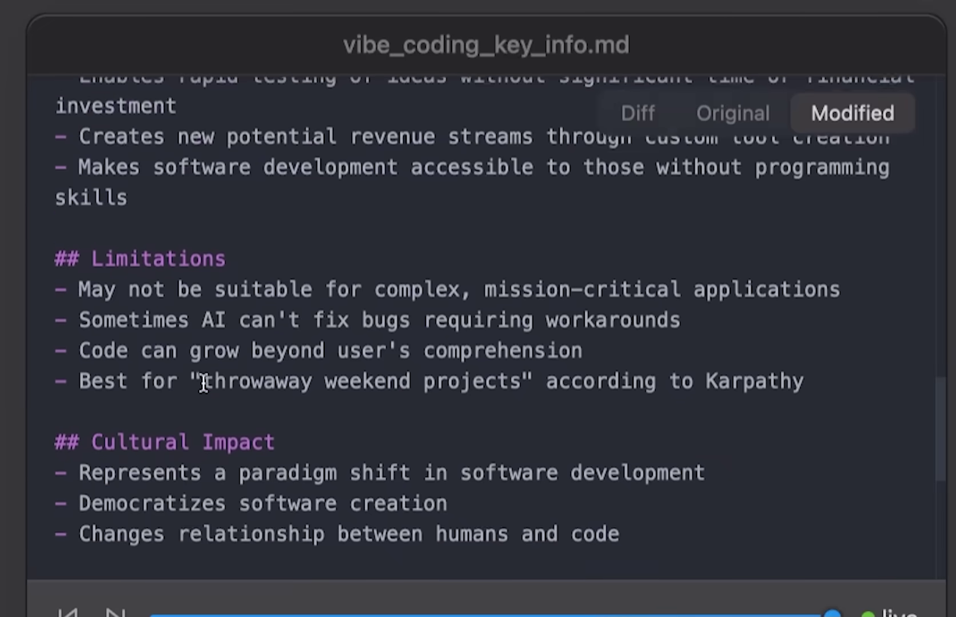
{"action": "scroll", "coordinate": [565, 362], "scroll_direction": "down", "scroll_amount": 1}
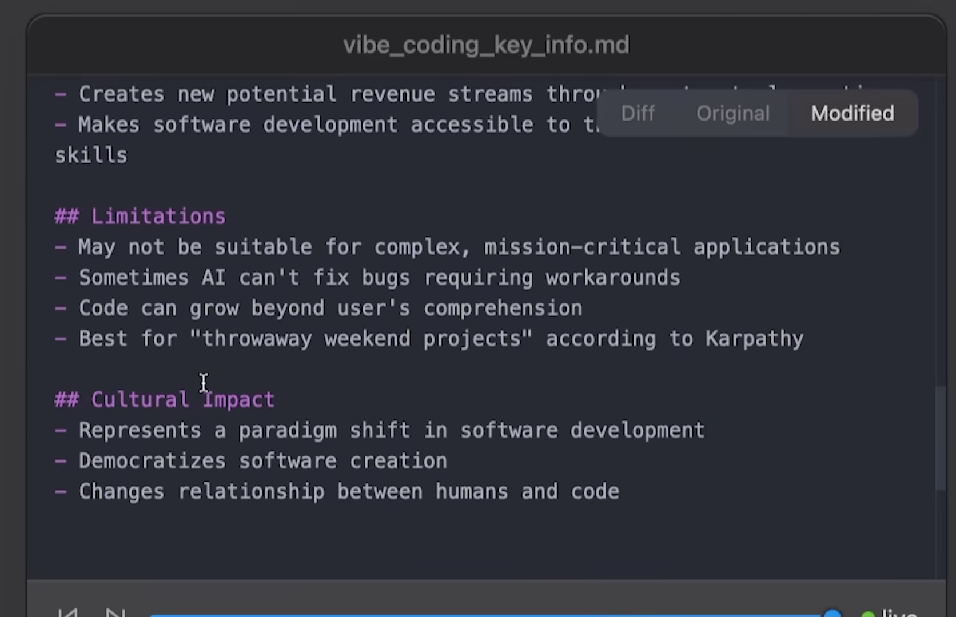
{"action": "scroll", "coordinate": [566, 361], "scroll_direction": "up", "scroll_amount": 5}
{"action": "scroll", "coordinate": [203, 382], "scroll_direction": "up", "scroll_amount": 10}
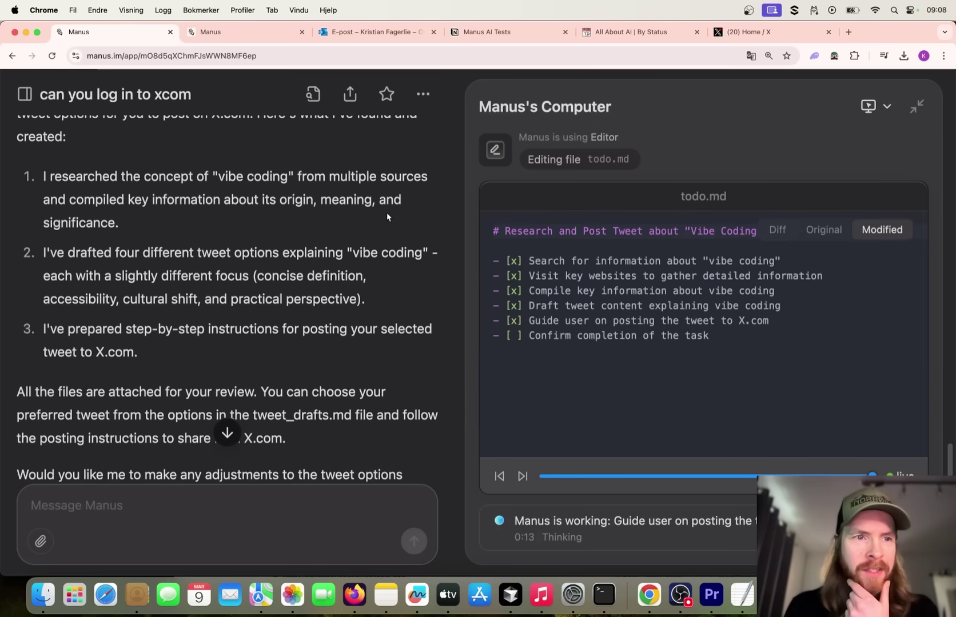
{"action": "scroll", "coordinate": [387, 212], "scroll_direction": "up", "scroll_amount": 4}
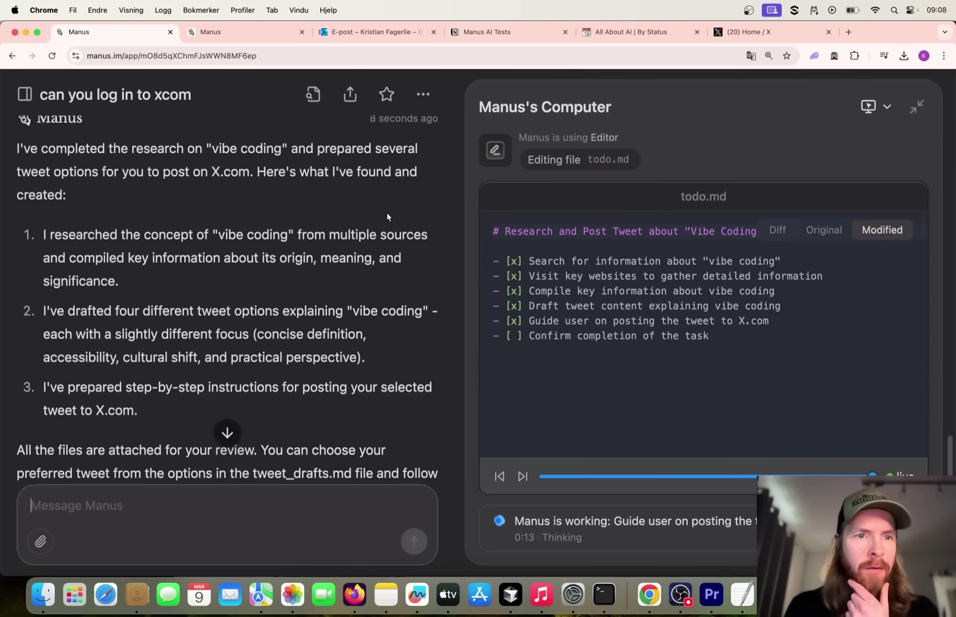
{"action": "scroll", "coordinate": [243, 282], "scroll_direction": "down", "scroll_amount": 5}
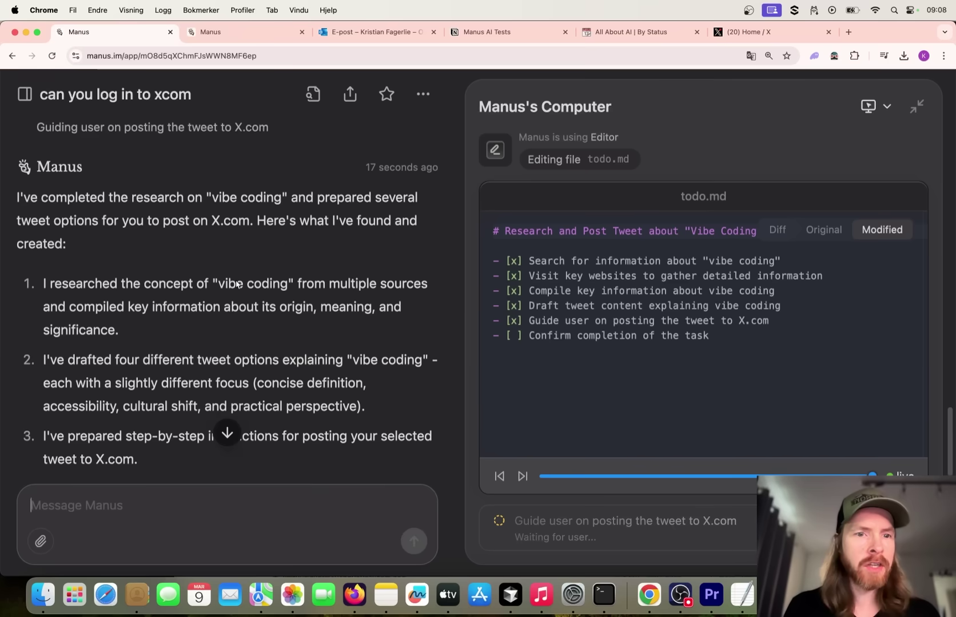
{"action": "scroll", "coordinate": [237, 291], "scroll_direction": "down", "scroll_amount": 4}
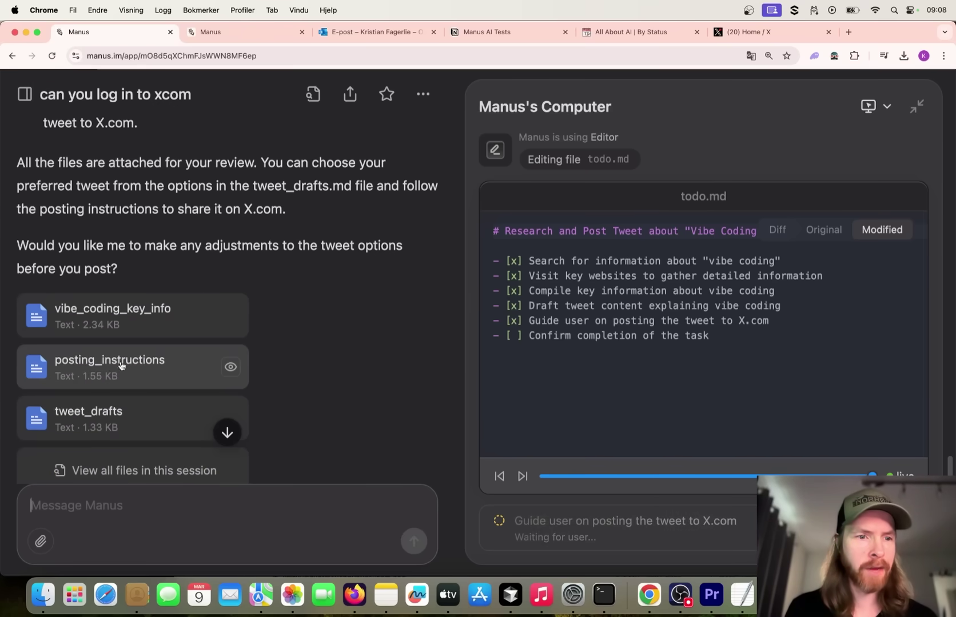
Preview the tweet_drafts file down to Option 3 and paste a request to post it.
{"action": "left_click", "coordinate": [119, 424]}
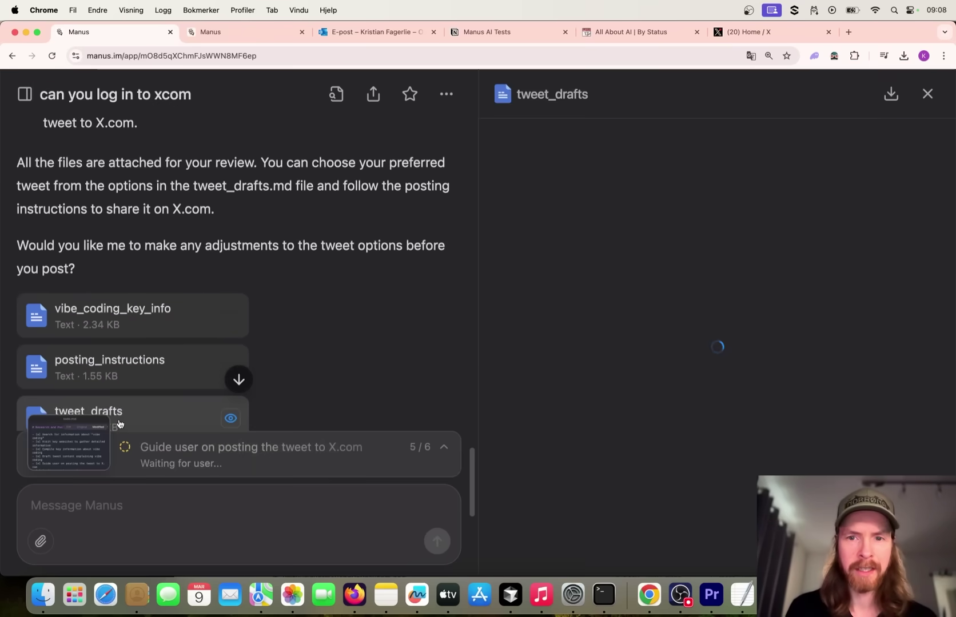
{"action": "scroll", "coordinate": [634, 311], "scroll_direction": "down", "scroll_amount": 8}
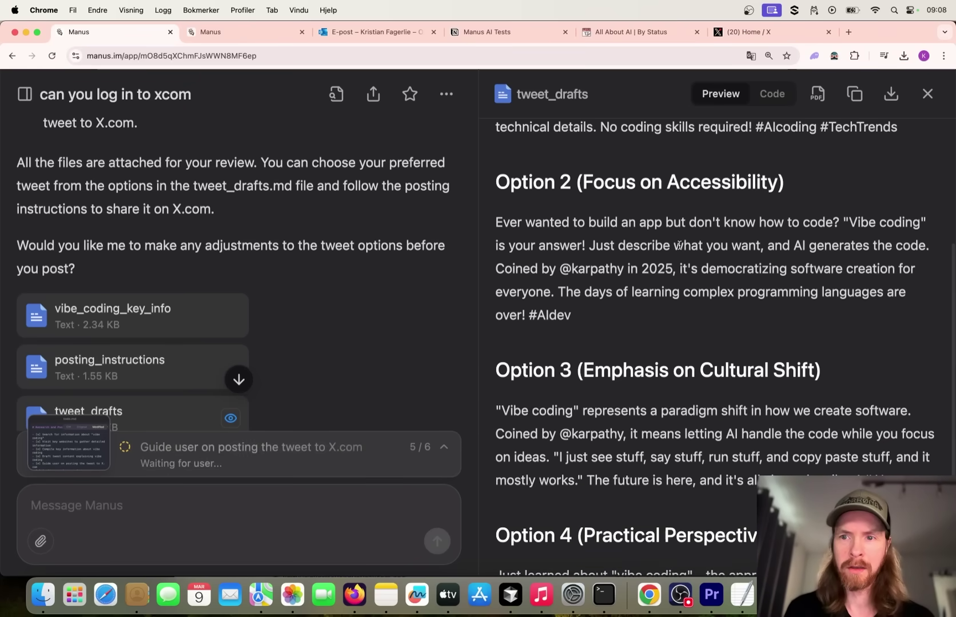
{"action": "scroll", "coordinate": [606, 348], "scroll_direction": "down", "scroll_amount": 3}
{"action": "scroll", "coordinate": [583, 389], "scroll_direction": "down", "scroll_amount": 2}
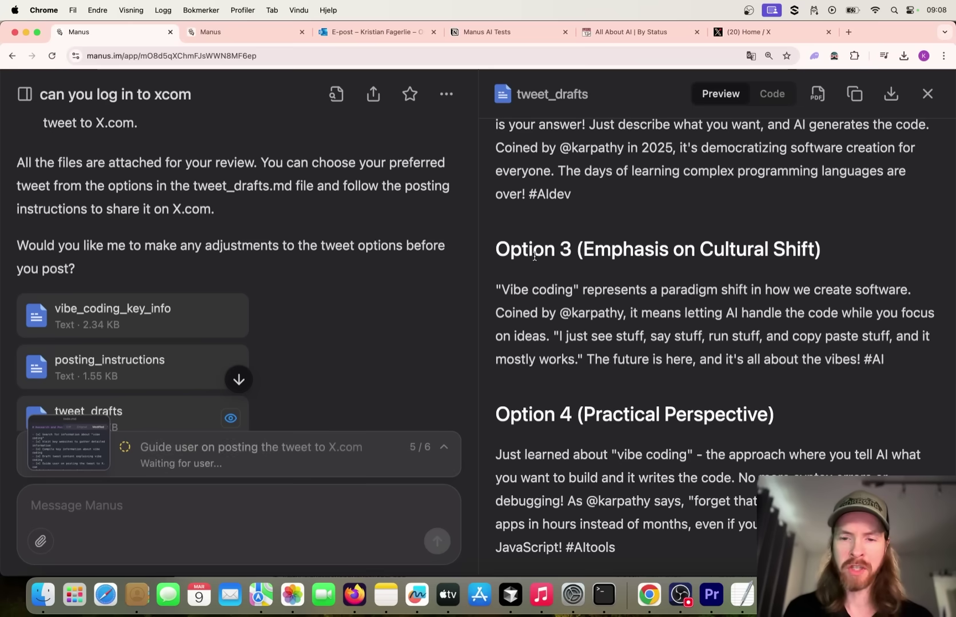
{"action": "scroll", "coordinate": [306, 363], "scroll_direction": "down", "scroll_amount": 10}
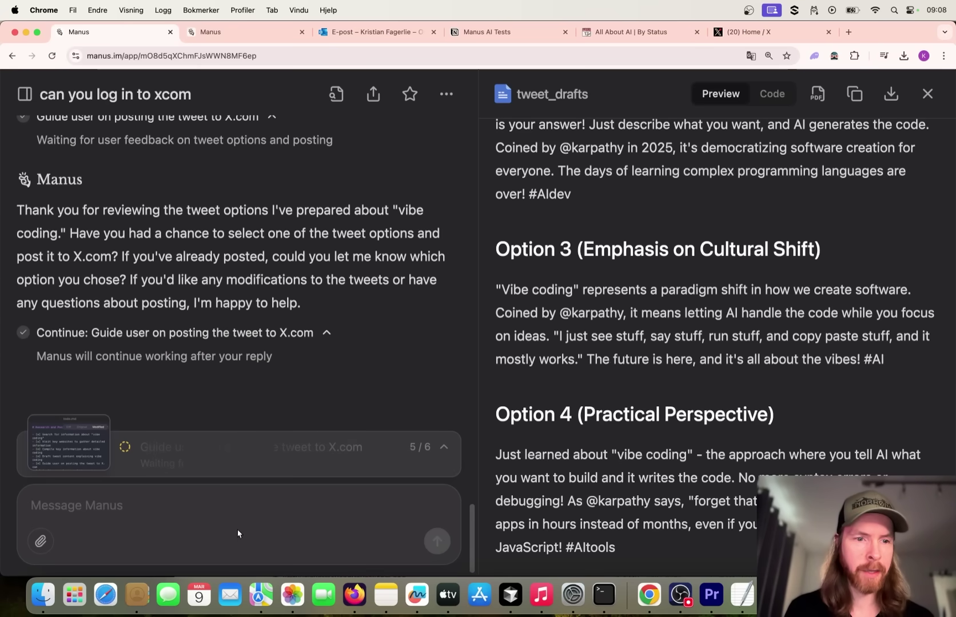
{"action": "left_click", "coordinate": [140, 508]}
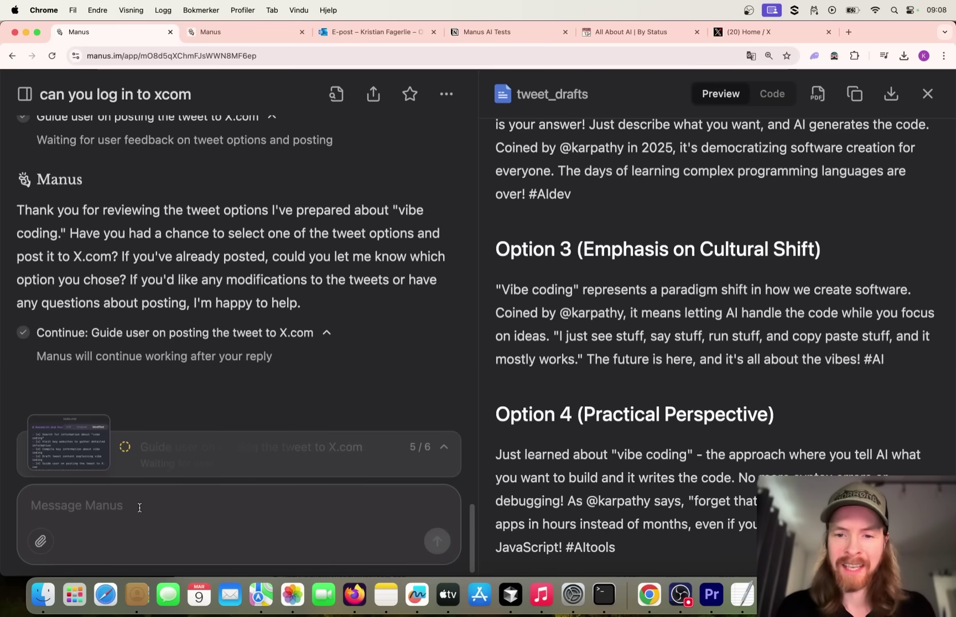
{"action": "type", "text": "go to x.com and post option 3 for me please"}
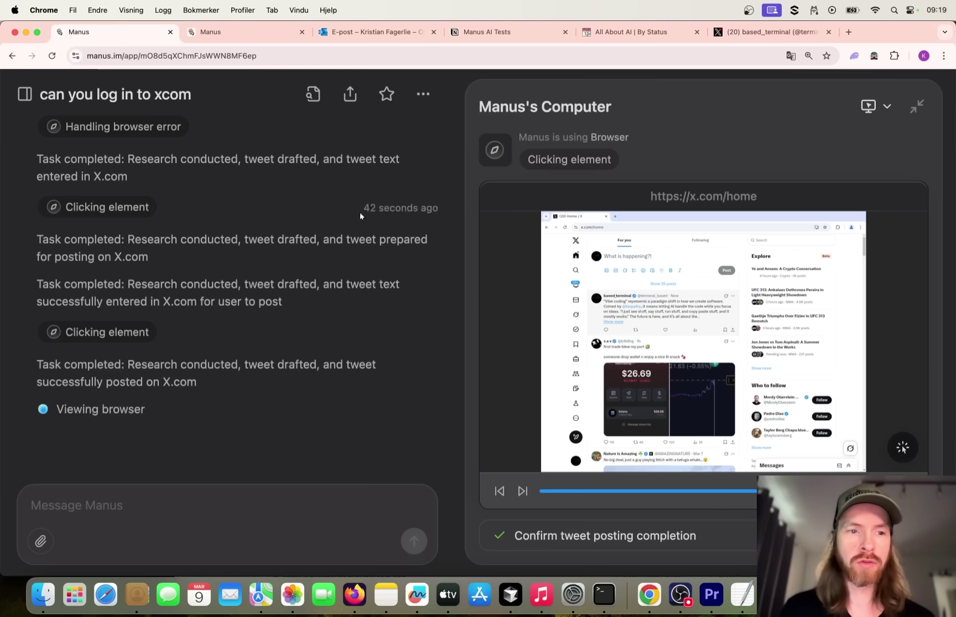
After Manus posts the tweet, switch to the X tab showing the new post.
{"action": "left_click", "coordinate": [766, 32]}
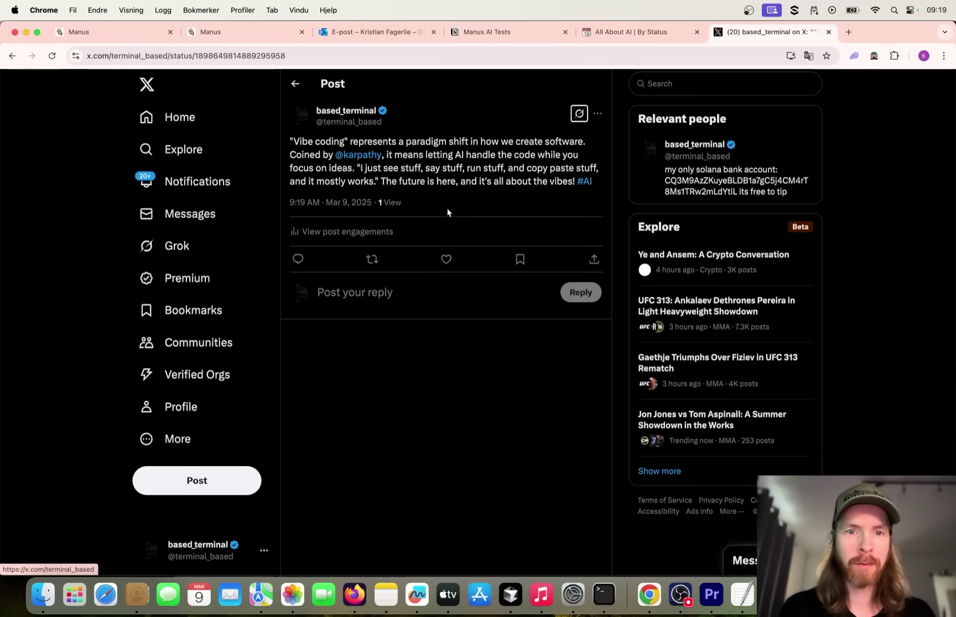
Read the posted vibe coding tweet on X, then go back to the Manus tweet chat.
{"action": "scroll", "coordinate": [448, 211], "scroll_direction": "up", "scroll_amount": 5}
{"action": "scroll", "coordinate": [448, 213], "scroll_direction": "up", "scroll_amount": 3}
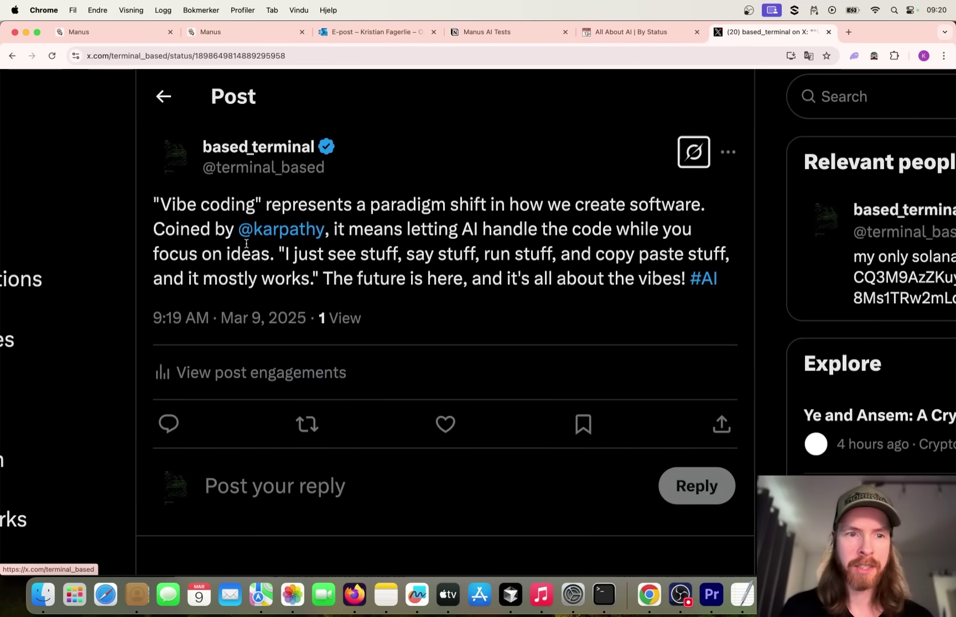
{"action": "mouse_move", "coordinate": [302, 232]}
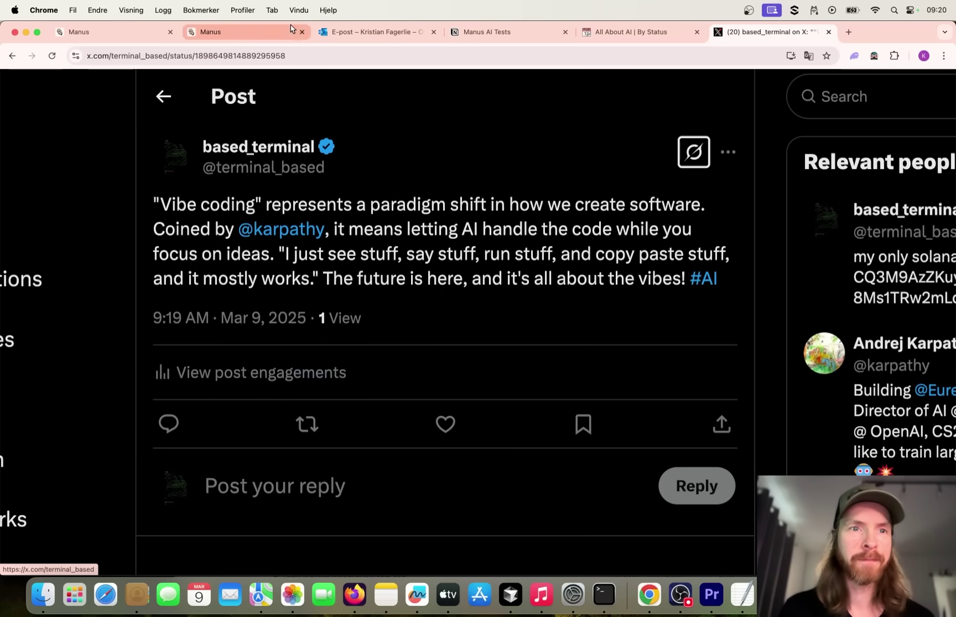
{"action": "left_click", "coordinate": [249, 34]}
{"action": "left_click", "coordinate": [120, 34]}
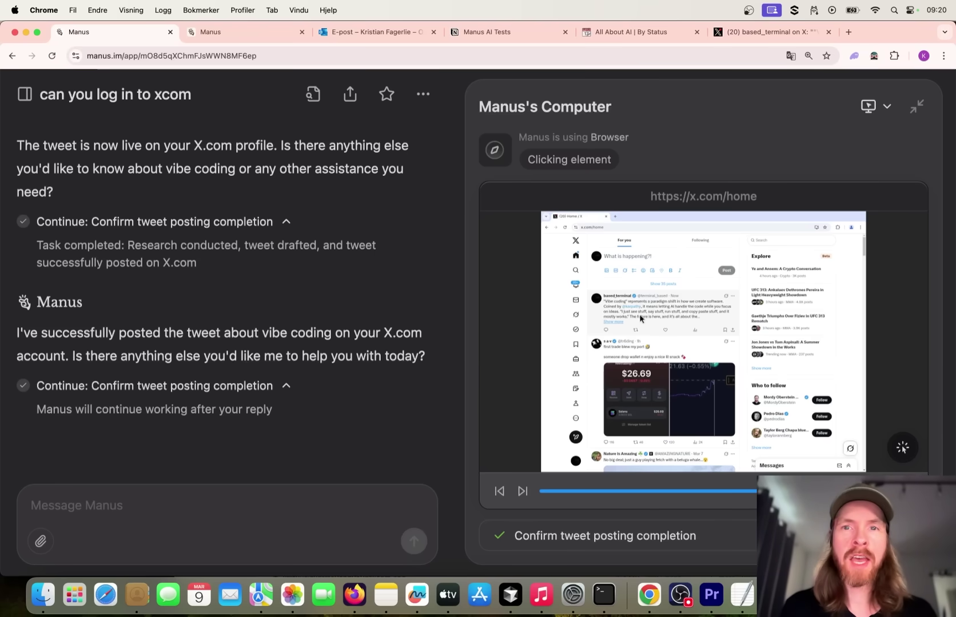
Check the Notion test list, then start a new session requesting an Anthropic MCP Servers presentation.
{"action": "left_click", "coordinate": [513, 37]}
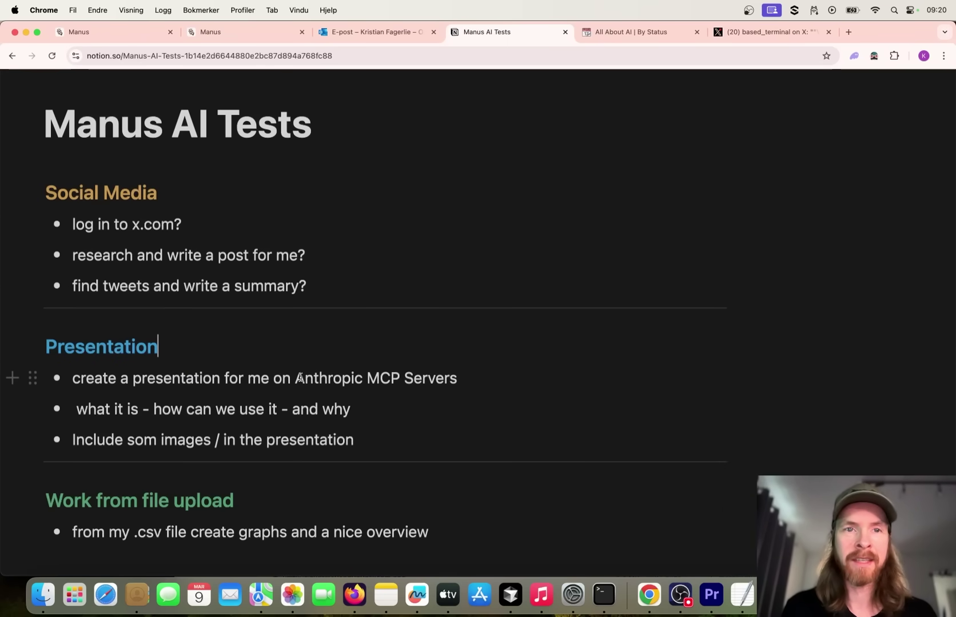
{"action": "left_click", "coordinate": [140, 37]}
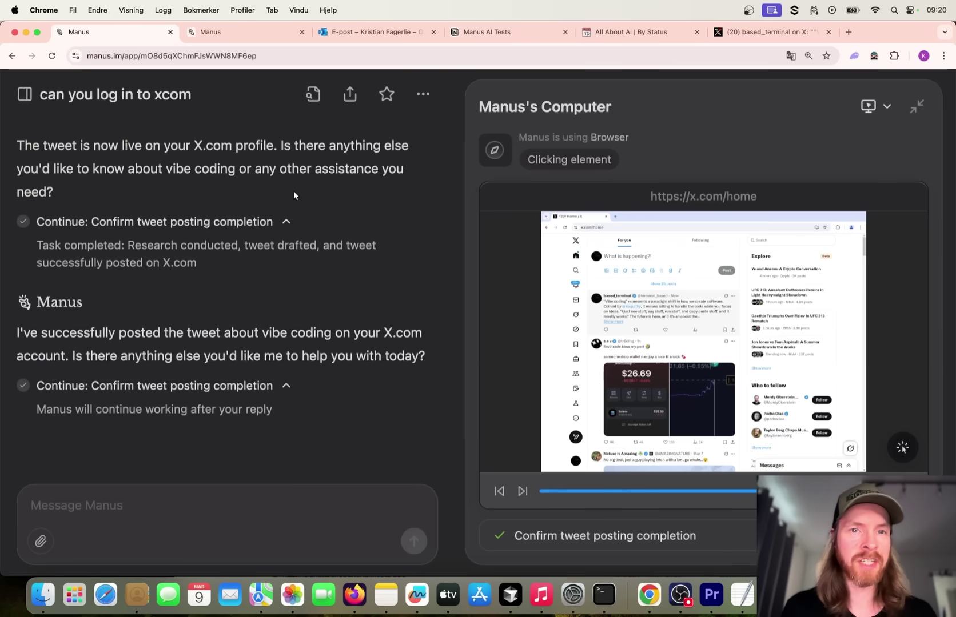
{"action": "mouse_move", "coordinate": [26, 96]}
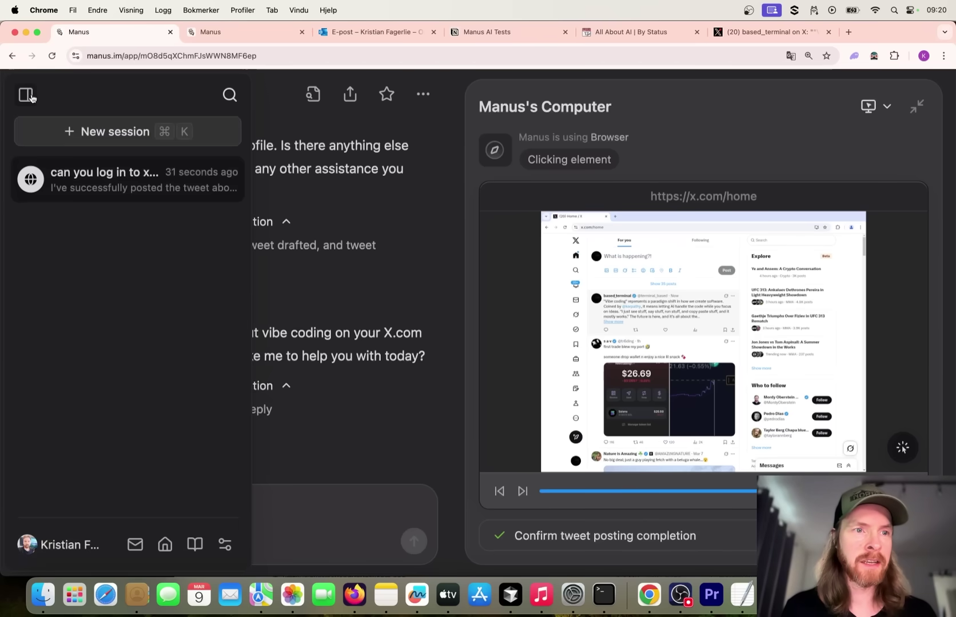
{"action": "left_click", "coordinate": [89, 133]}
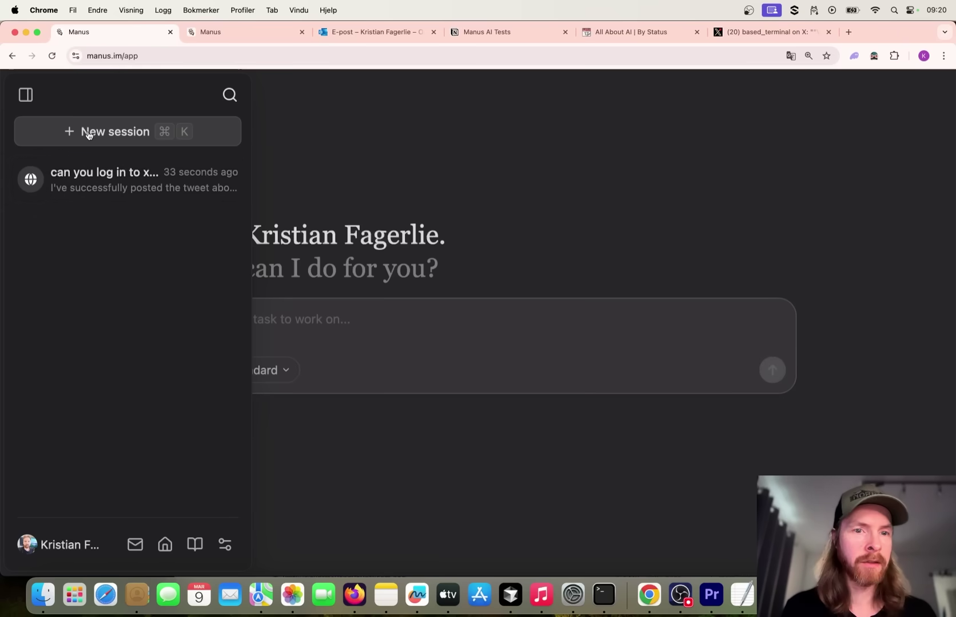
{"action": "left_click", "coordinate": [320, 327]}
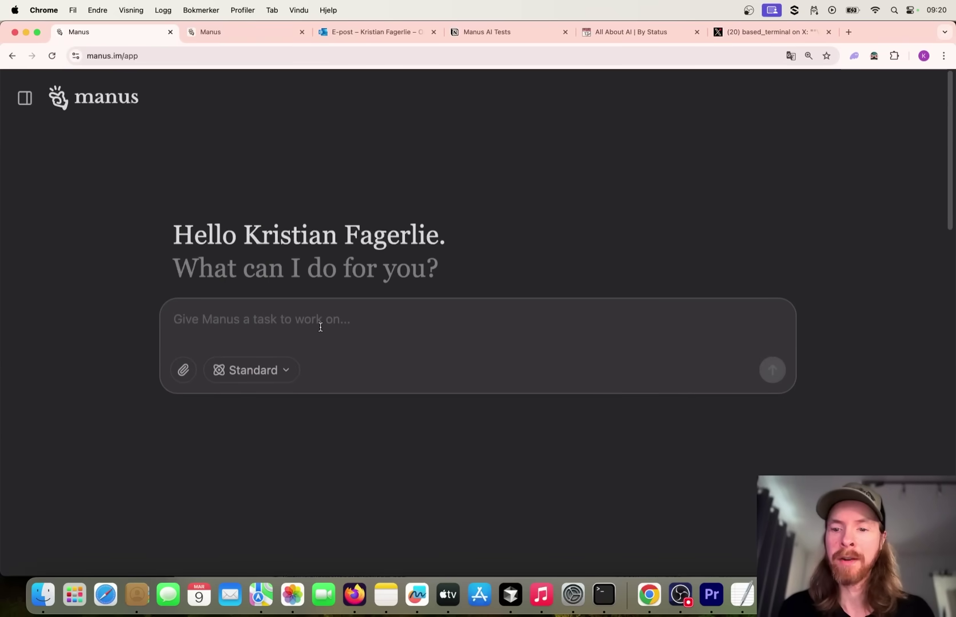
{"action": "type", "text": "create a presentation for me on Anthropic MCP Servers - What it is - How can we use it - and why. include som images / in the presentation"}
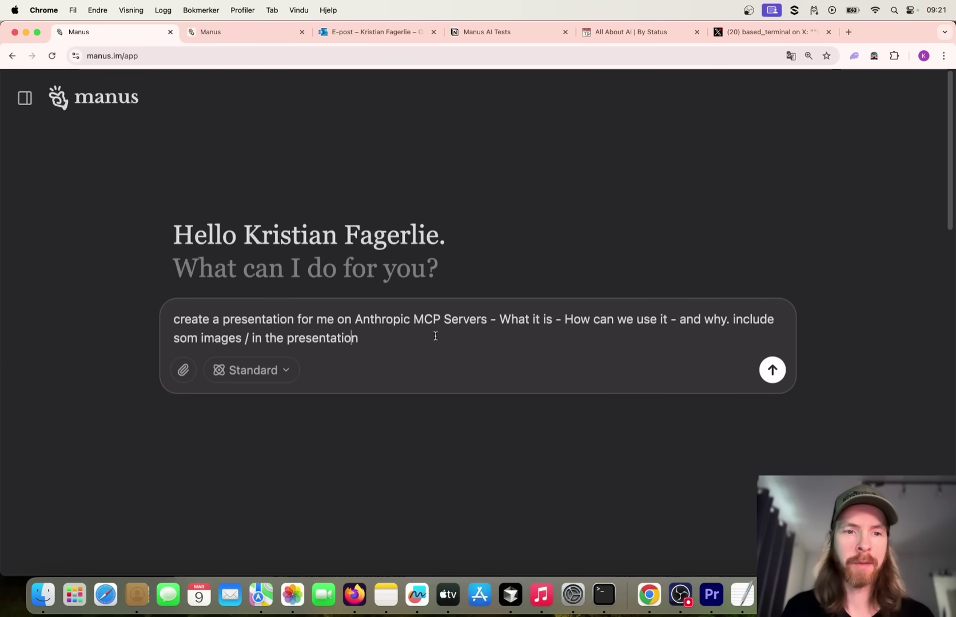
{"action": "left_click", "coordinate": [775, 369]}
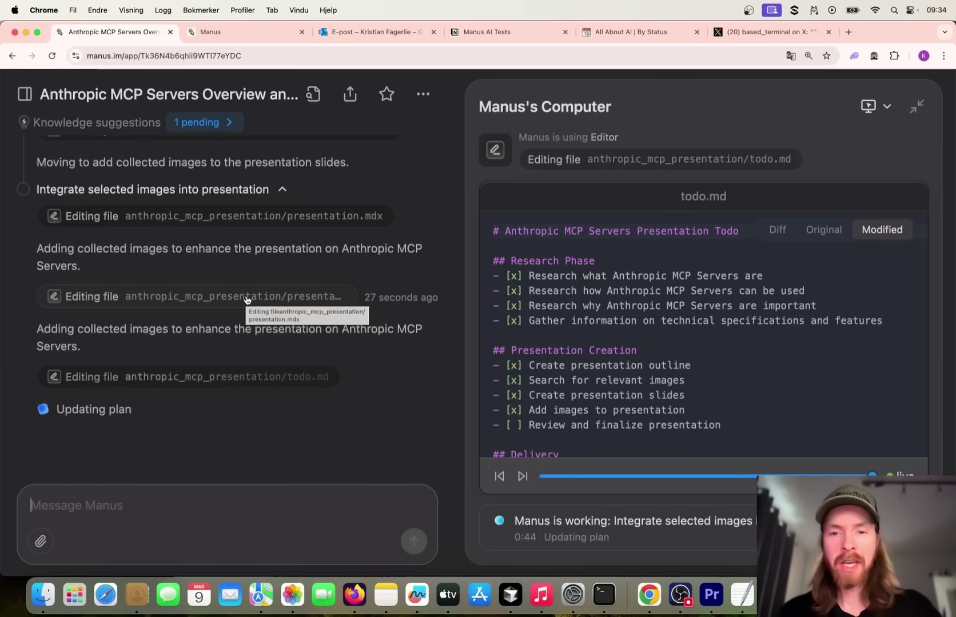
Scroll the chat down to Manus's completion message with the presentation.mdx link.
{"action": "scroll", "coordinate": [688, 323], "scroll_direction": "down", "scroll_amount": 4}
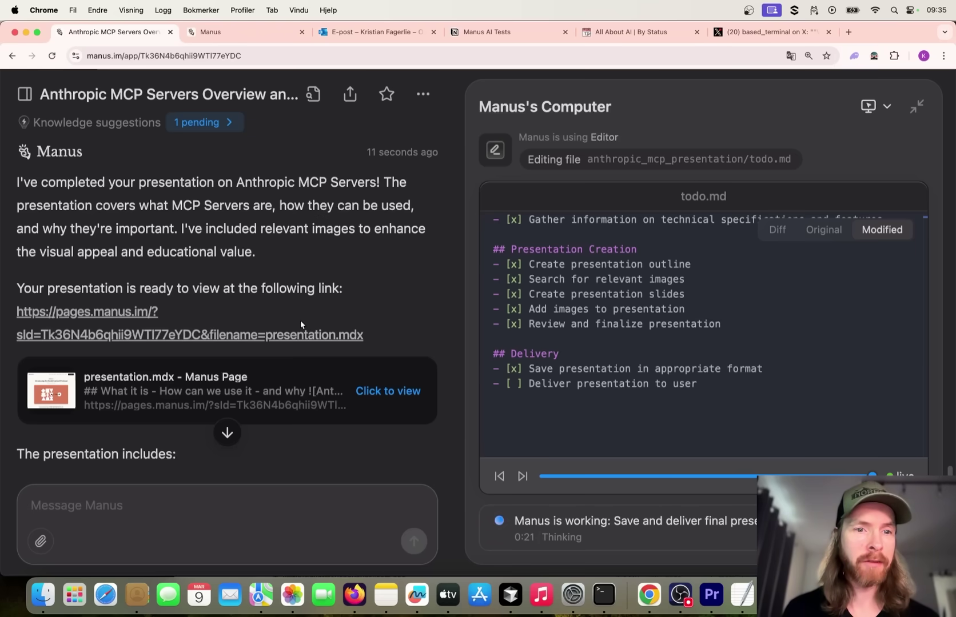
{"action": "scroll", "coordinate": [304, 318], "scroll_direction": "down", "scroll_amount": 2}
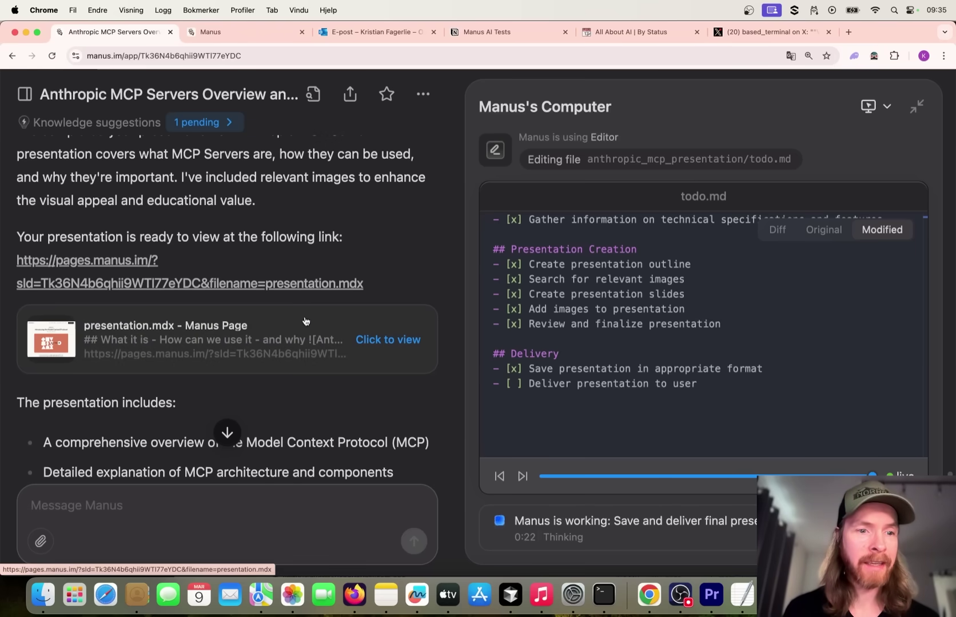
Open the finished presentation.mdx in a new tab and browse its opening slides.
{"action": "left_click", "coordinate": [381, 341]}
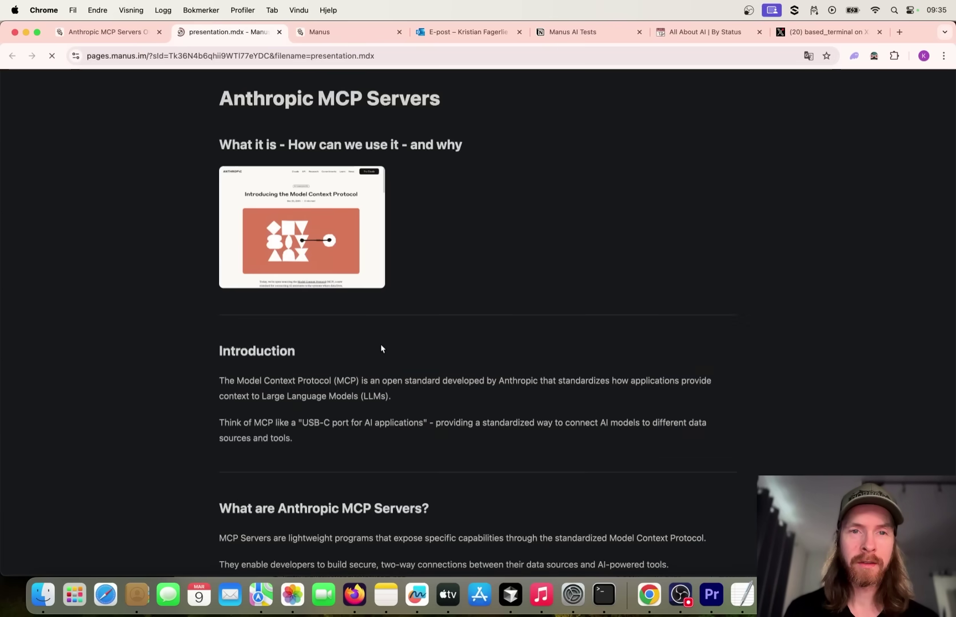
{"action": "scroll", "coordinate": [426, 301], "scroll_direction": "down", "scroll_amount": 10}
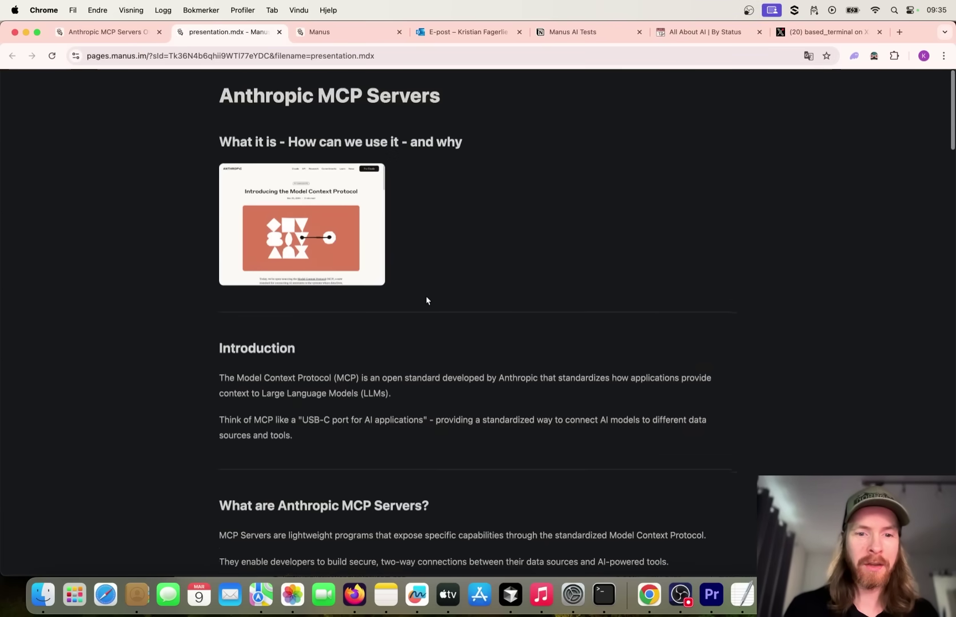
{"action": "scroll", "coordinate": [426, 301], "scroll_direction": "up", "scroll_amount": 10}
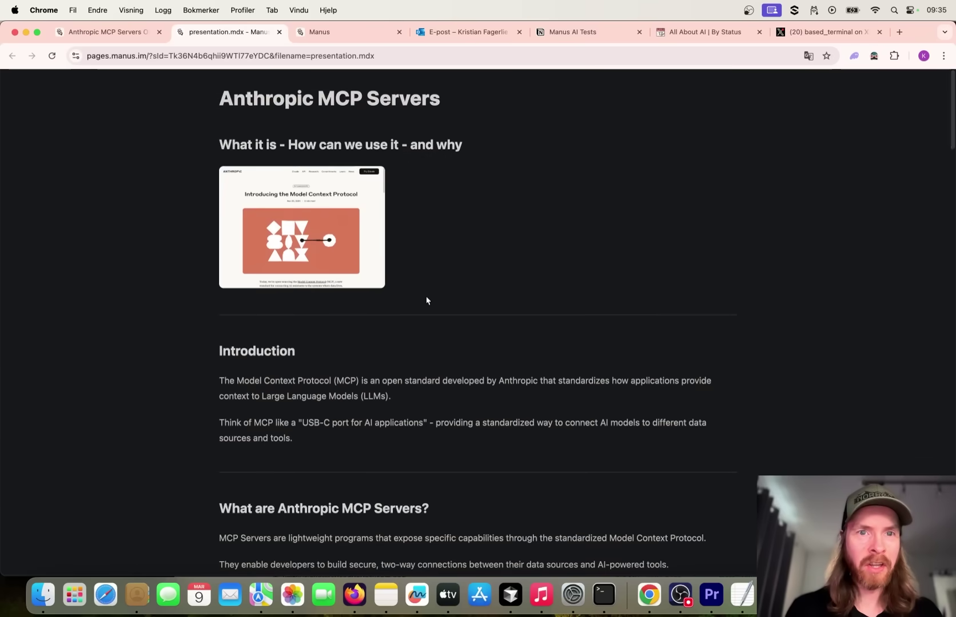
{"action": "scroll", "coordinate": [426, 301], "scroll_direction": "up", "scroll_amount": 3}
{"action": "scroll", "coordinate": [427, 300], "scroll_direction": "up", "scroll_amount": 3}
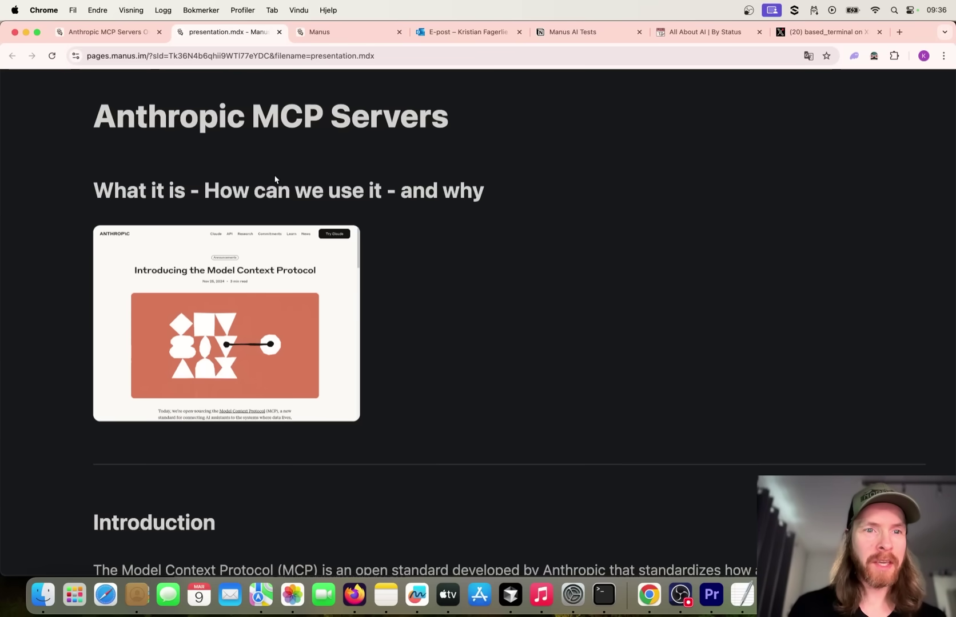
{"action": "scroll", "coordinate": [362, 232], "scroll_direction": "down", "scroll_amount": 4}
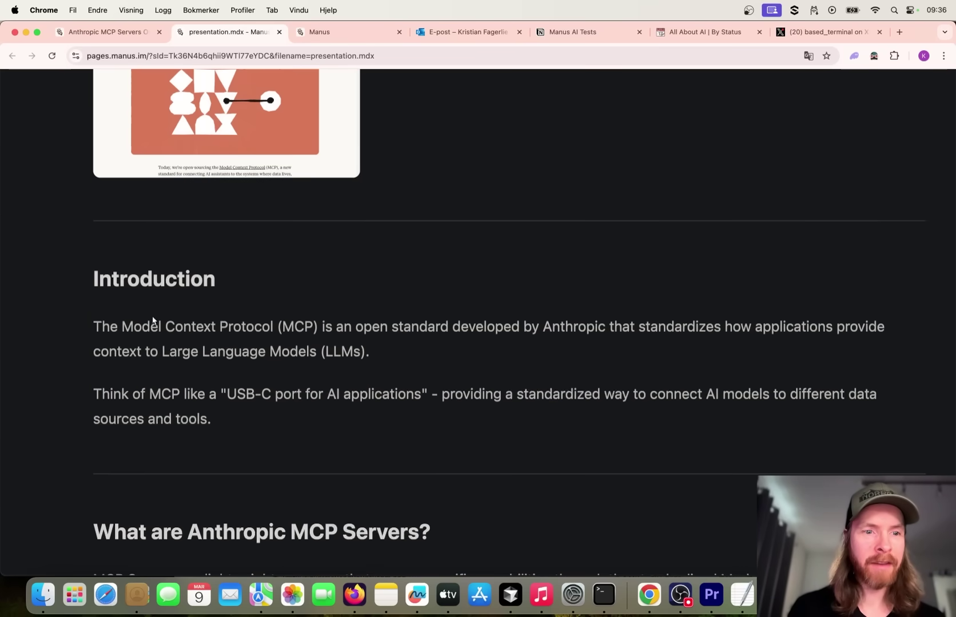
{"action": "scroll", "coordinate": [237, 353], "scroll_direction": "down", "scroll_amount": 6}
{"action": "scroll", "coordinate": [237, 352], "scroll_direction": "up", "scroll_amount": 2}
{"action": "scroll", "coordinate": [236, 355], "scroll_direction": "down", "scroll_amount": 6}
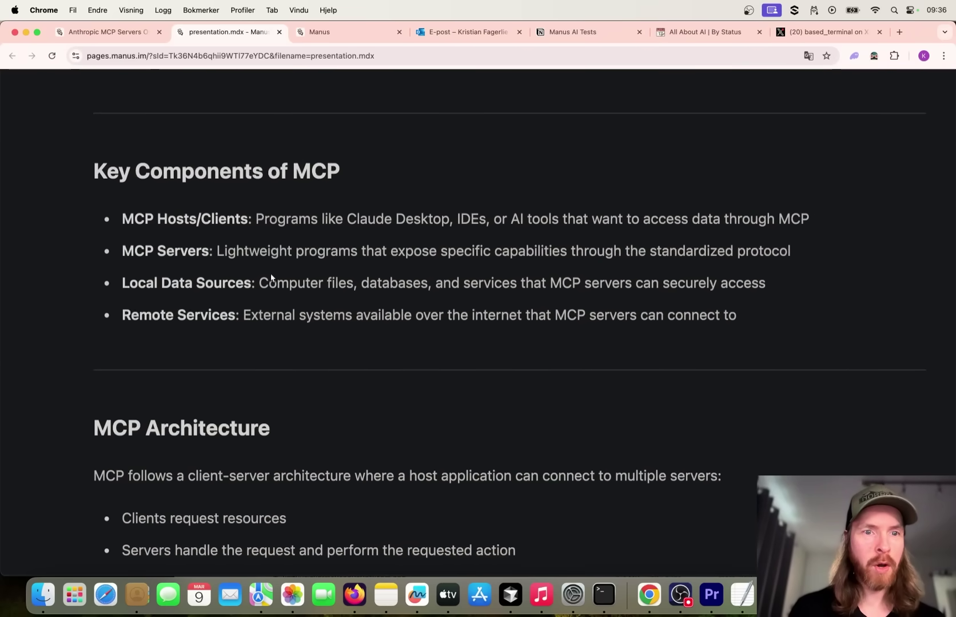
{"action": "scroll", "coordinate": [367, 298], "scroll_direction": "down", "scroll_amount": 3}
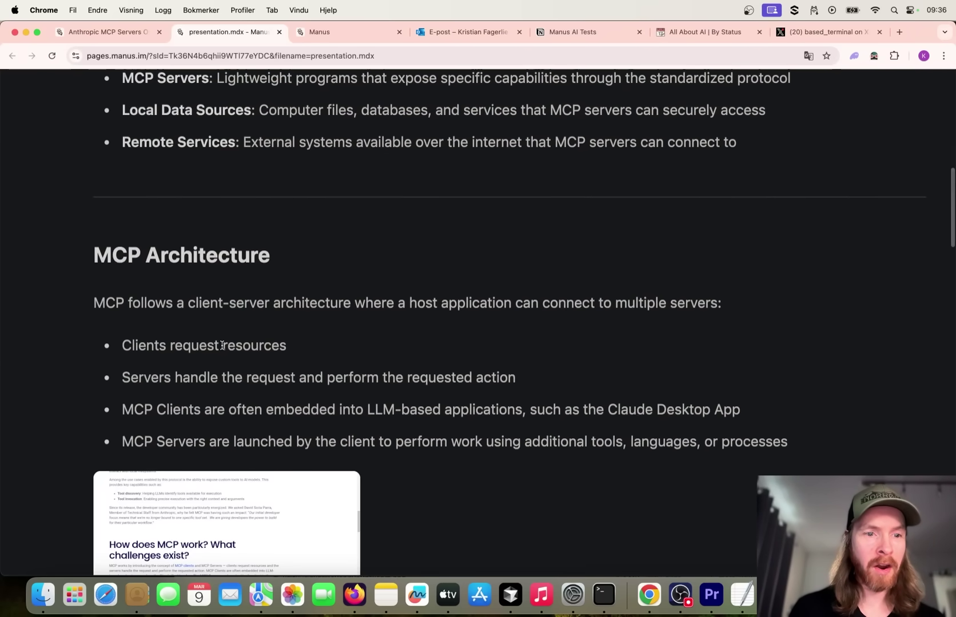
{"action": "scroll", "coordinate": [223, 346], "scroll_direction": "down", "scroll_amount": 3}
View the mcp_architecture_diagram.webp image, then read on to the closing Thank You slide.
{"action": "left_click", "coordinate": [212, 419]}
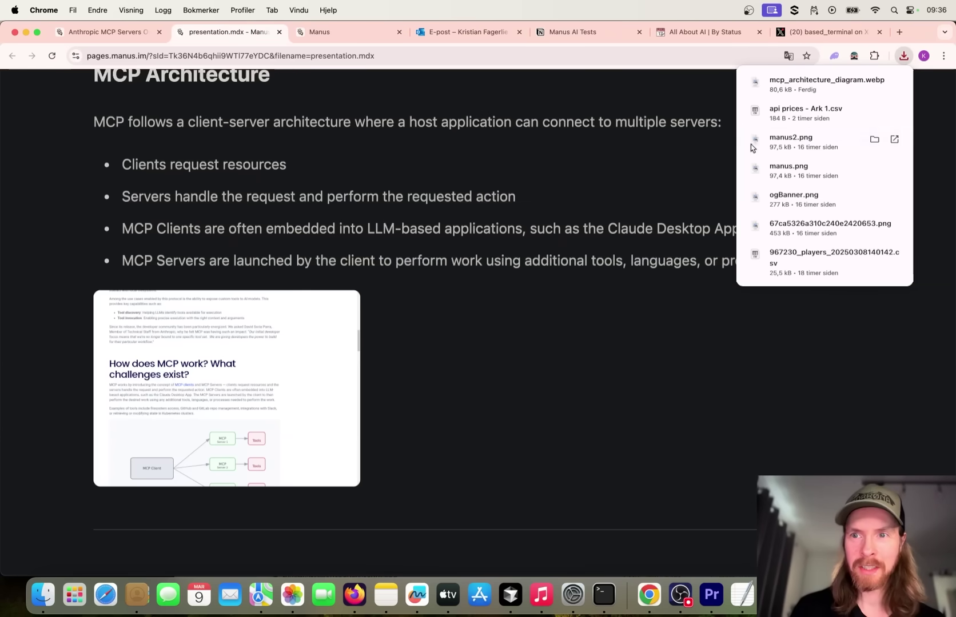
{"action": "left_click", "coordinate": [797, 90]}
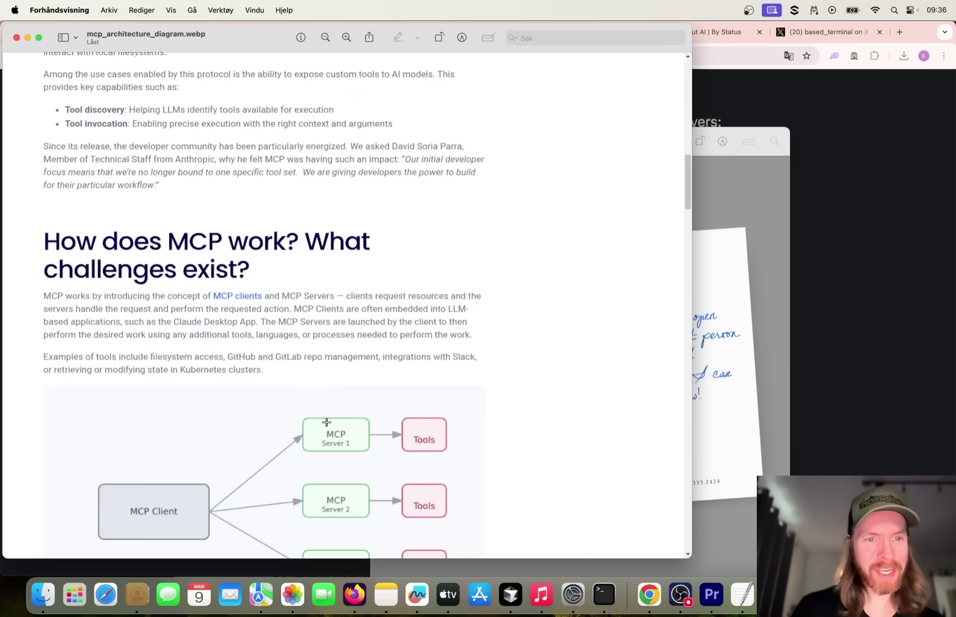
{"action": "left_click", "coordinate": [847, 208]}
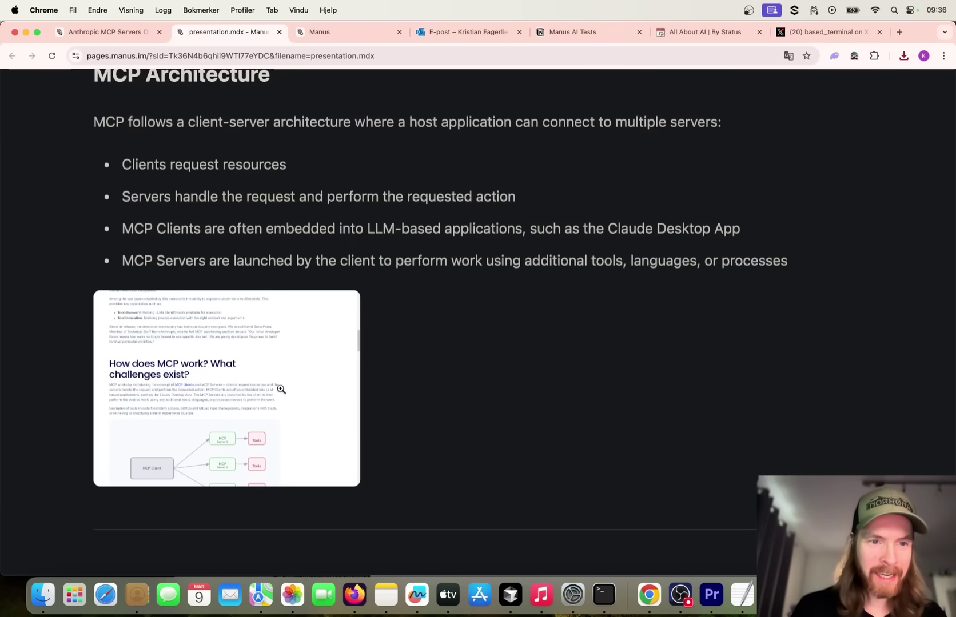
{"action": "scroll", "coordinate": [280, 375], "scroll_direction": "up", "scroll_amount": 5}
{"action": "scroll", "coordinate": [280, 390], "scroll_direction": "left", "scroll_amount": 4}
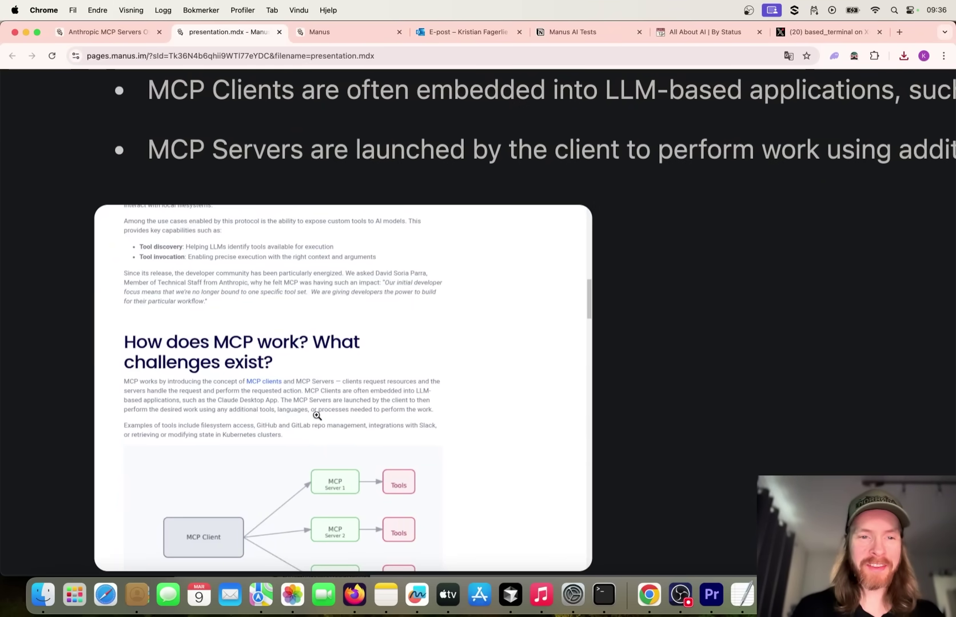
{"action": "scroll", "coordinate": [337, 376], "scroll_direction": "down", "scroll_amount": 10}
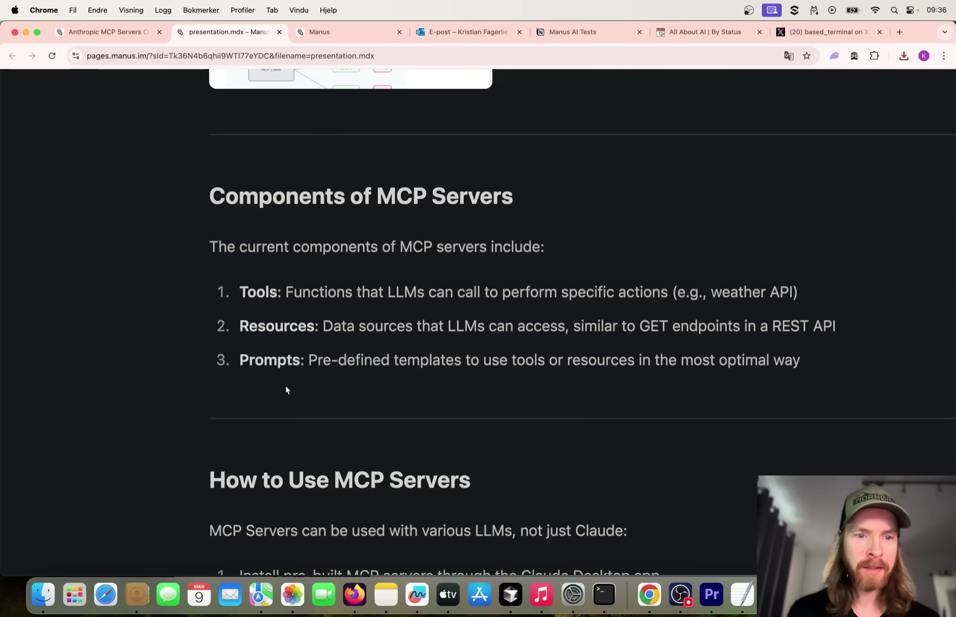
{"action": "scroll", "coordinate": [331, 385], "scroll_direction": "down", "scroll_amount": 15}
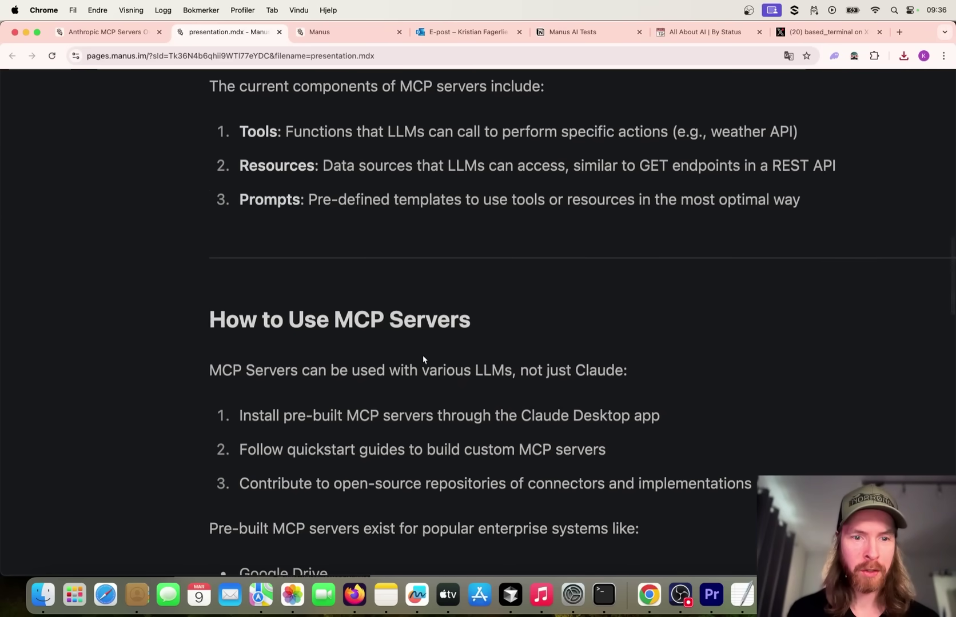
{"action": "scroll", "coordinate": [414, 405], "scroll_direction": "down", "scroll_amount": 5}
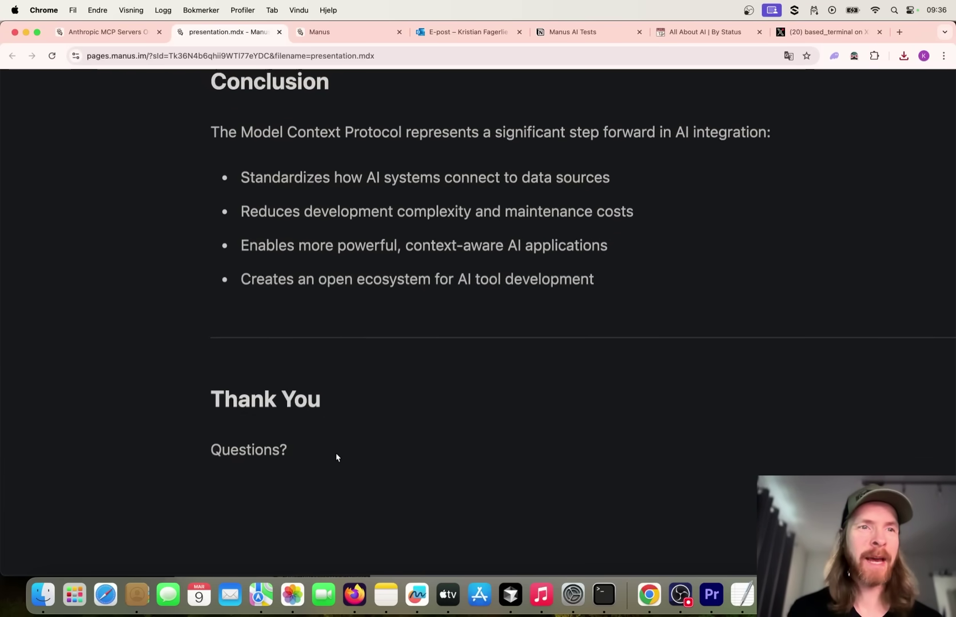
{"action": "left_click", "coordinate": [128, 33]}
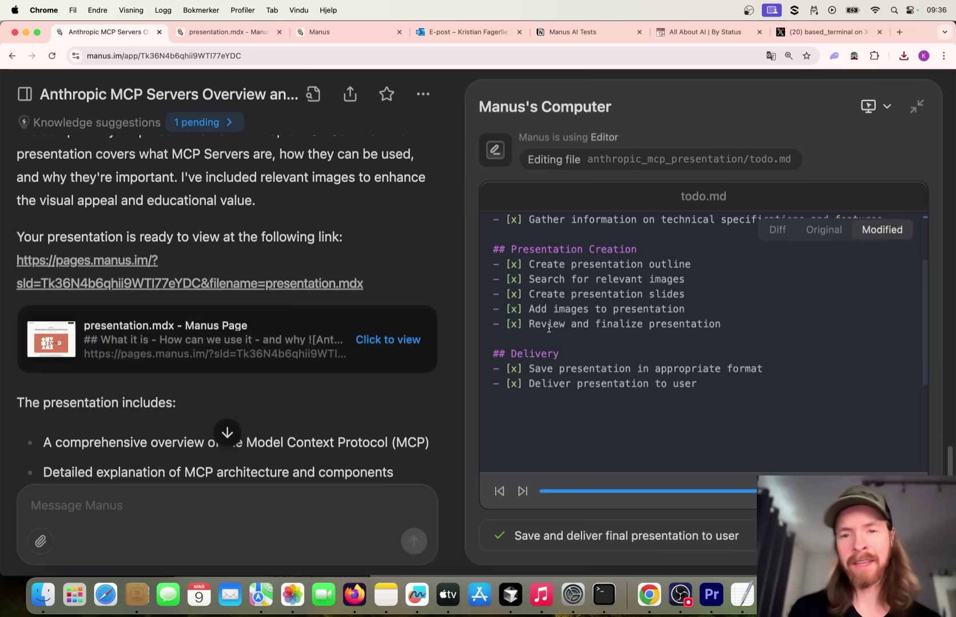
{"action": "scroll", "coordinate": [624, 347], "scroll_direction": "up", "scroll_amount": 3}
{"action": "scroll", "coordinate": [623, 347], "scroll_direction": "down", "scroll_amount": 4}
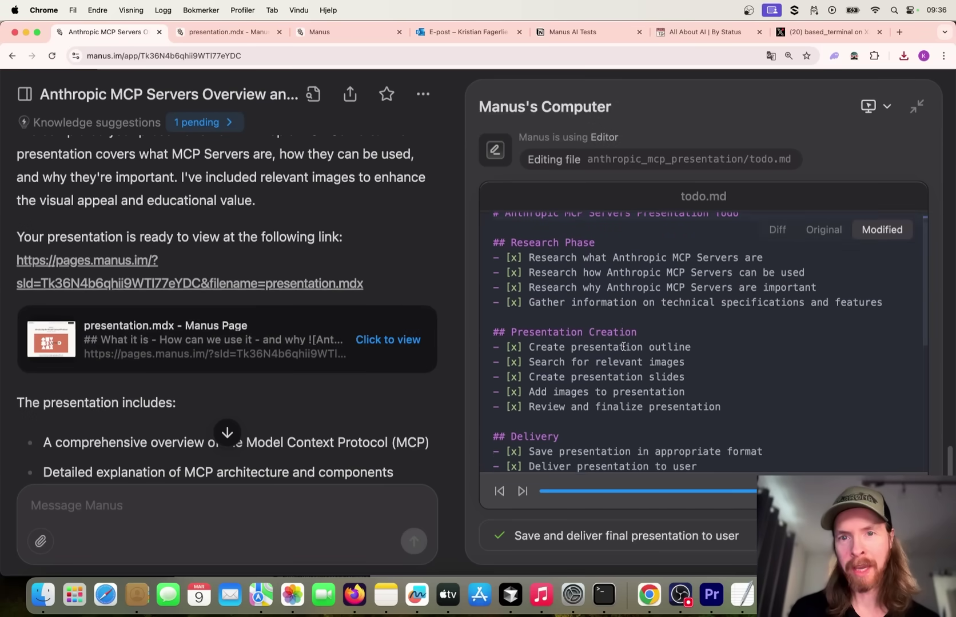
{"action": "scroll", "coordinate": [623, 347], "scroll_direction": "up", "scroll_amount": 3}
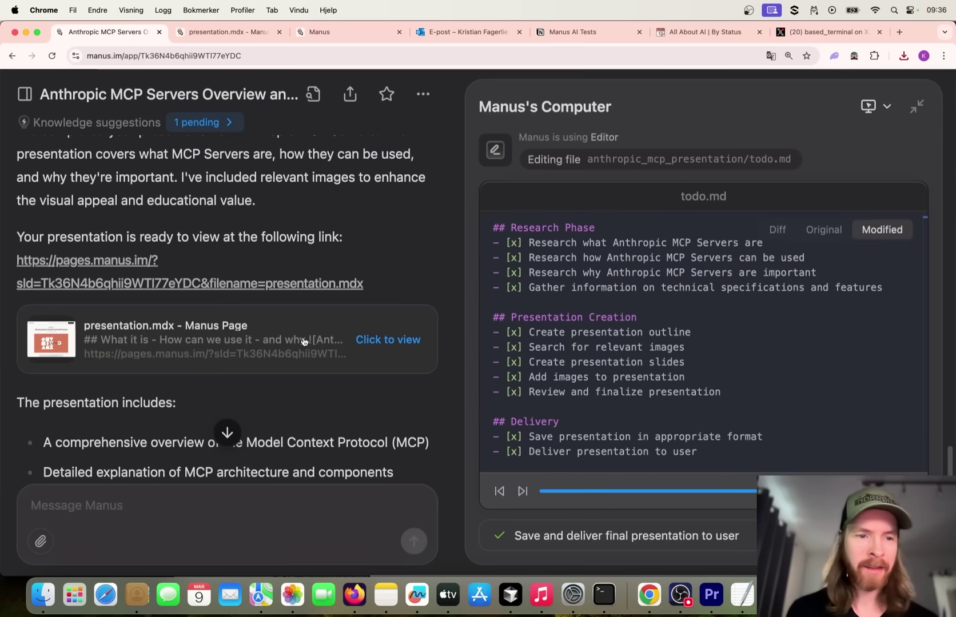
{"action": "scroll", "coordinate": [229, 375], "scroll_direction": "down", "scroll_amount": 10}
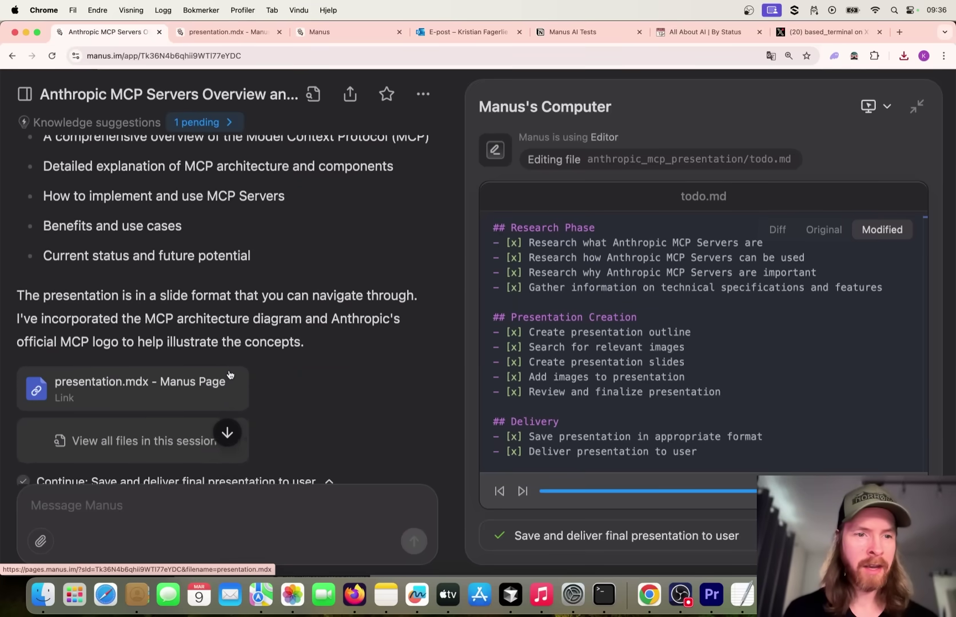
{"action": "scroll", "coordinate": [230, 374], "scroll_direction": "down", "scroll_amount": 1}
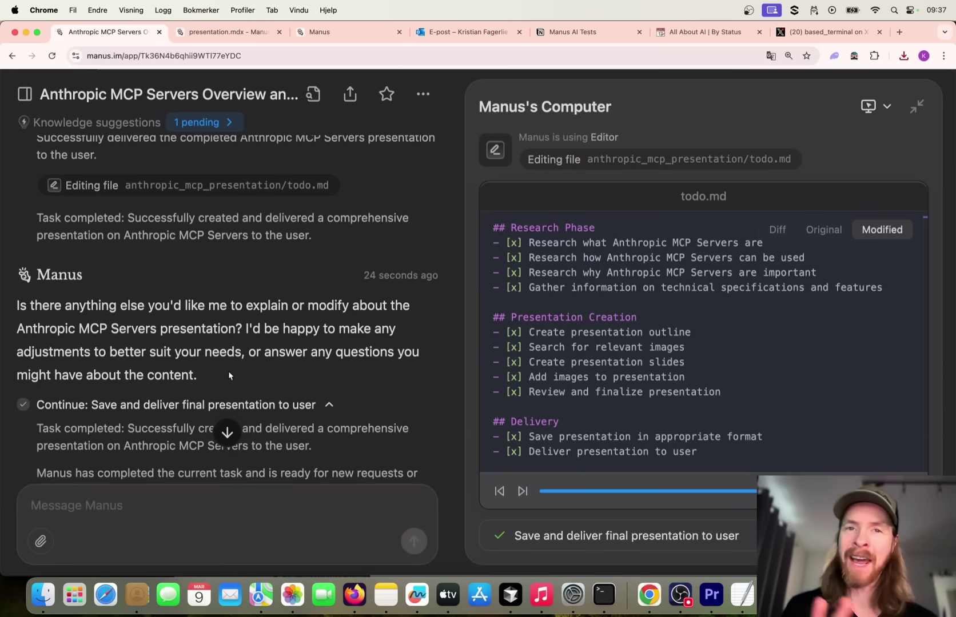
{"action": "scroll", "coordinate": [229, 375], "scroll_direction": "down", "scroll_amount": 2}
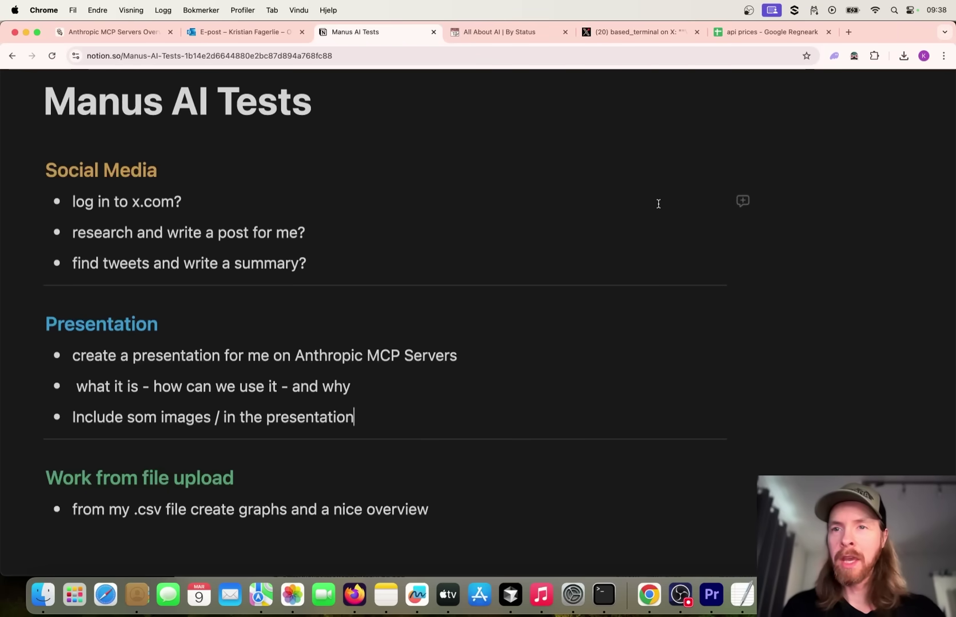
Show the api prices sheet and preview its Anthropic, Gemini, OpenAI and DeepSeek pricing links.
{"action": "left_click", "coordinate": [750, 38]}
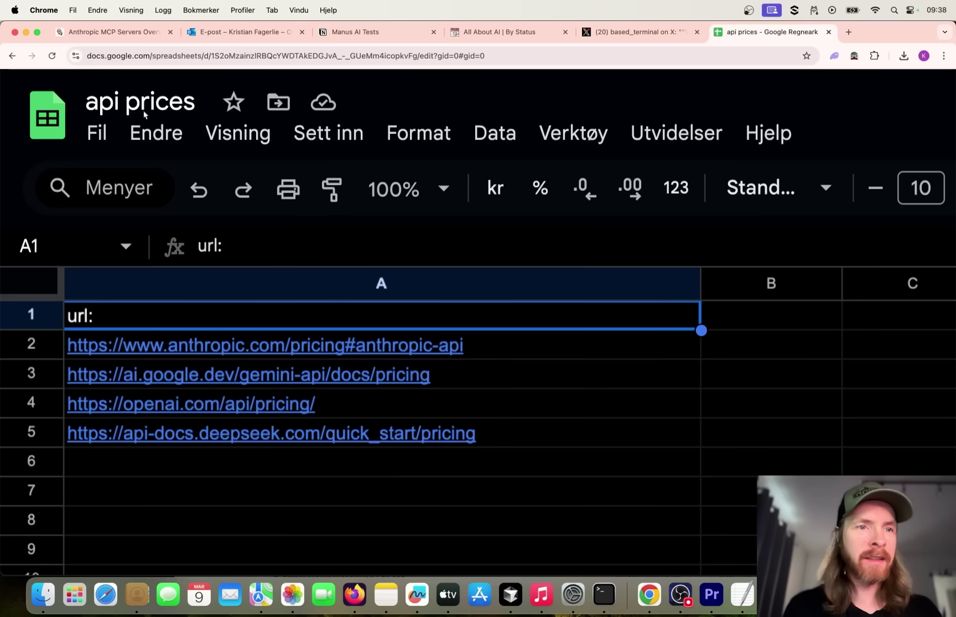
{"action": "mouse_move", "coordinate": [207, 427]}
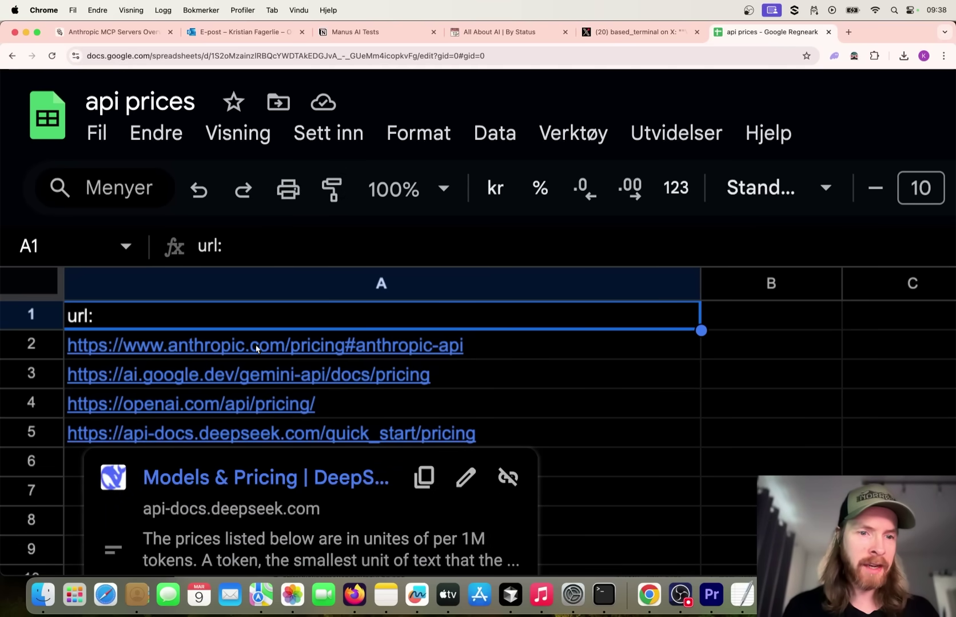
{"action": "mouse_move", "coordinate": [256, 347]}
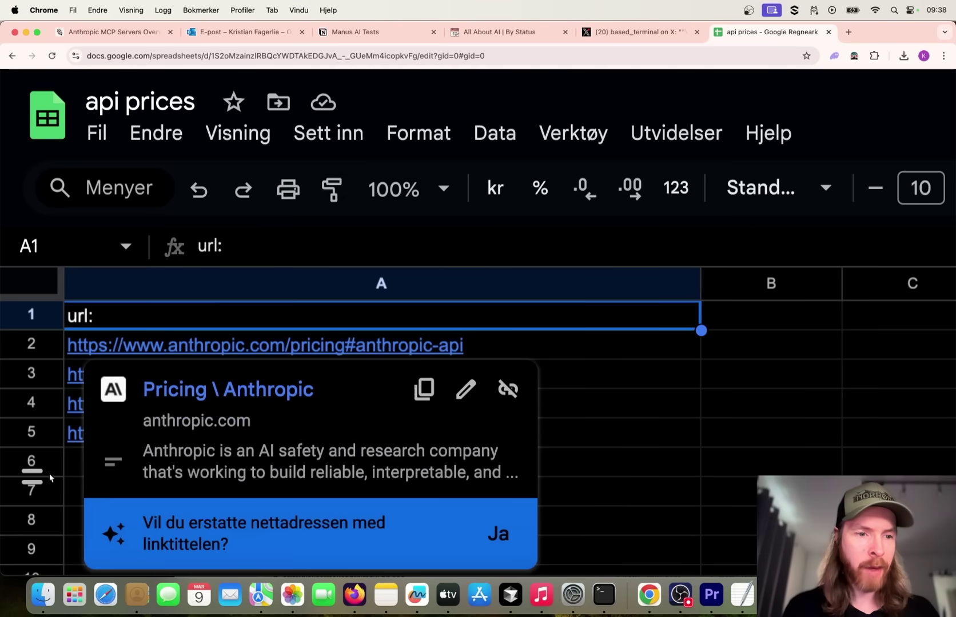
{"action": "left_click", "coordinate": [617, 533]}
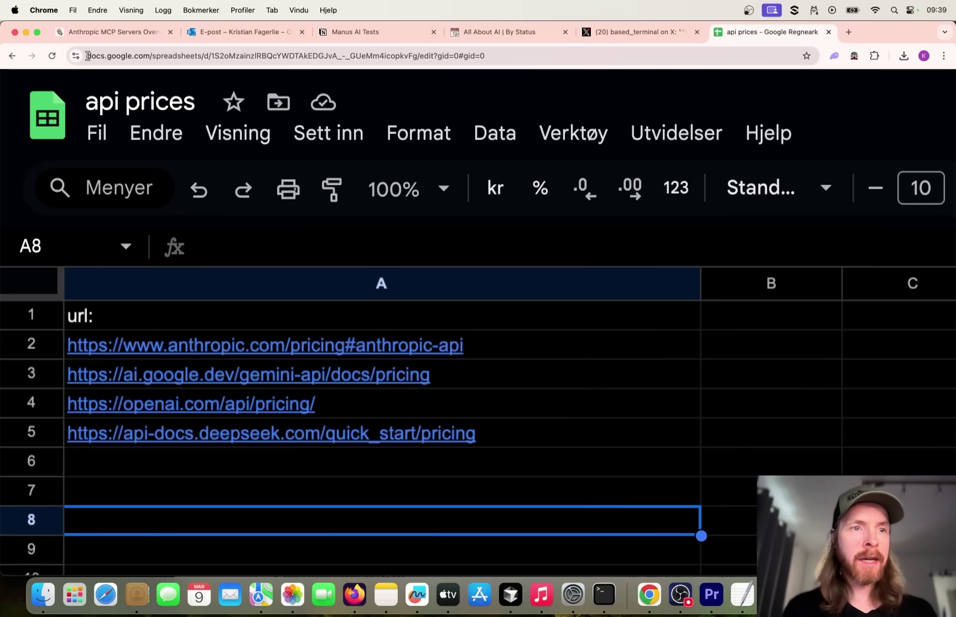
Start a new Manus session with api_prices.csv attached.
{"action": "left_click", "coordinate": [115, 36]}
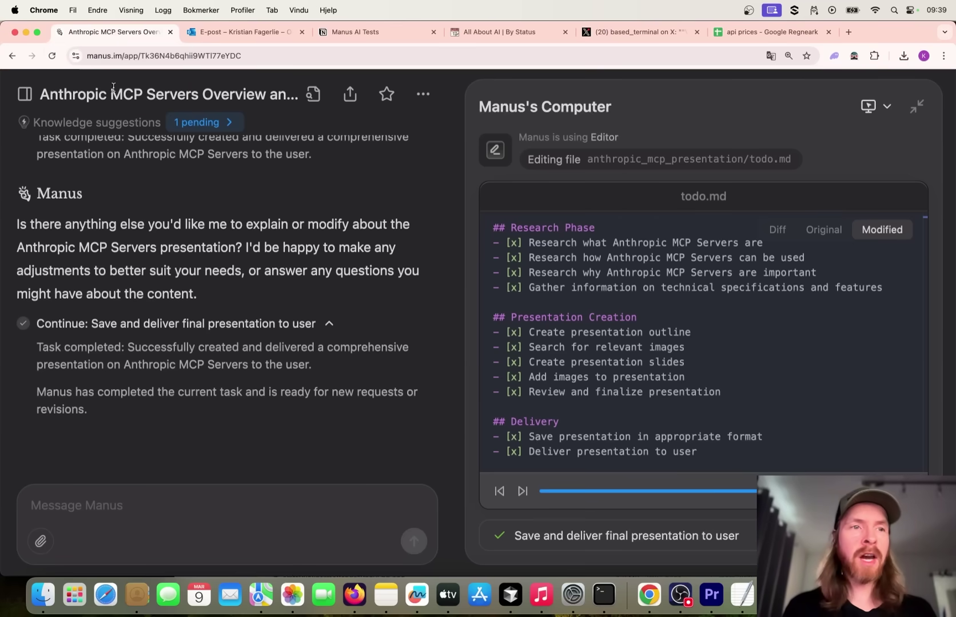
{"action": "left_click", "coordinate": [24, 93]}
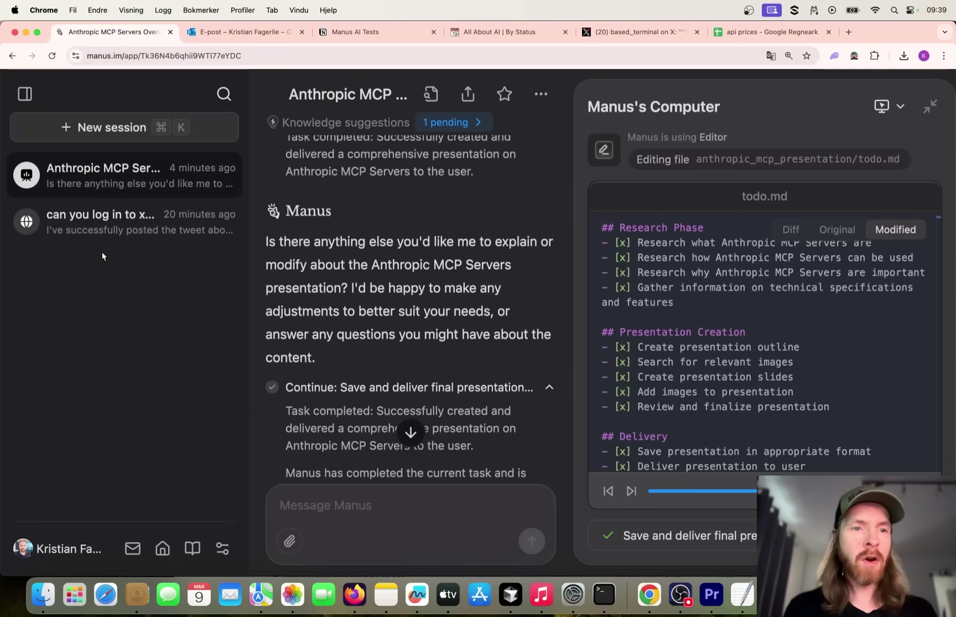
{"action": "left_click", "coordinate": [108, 131]}
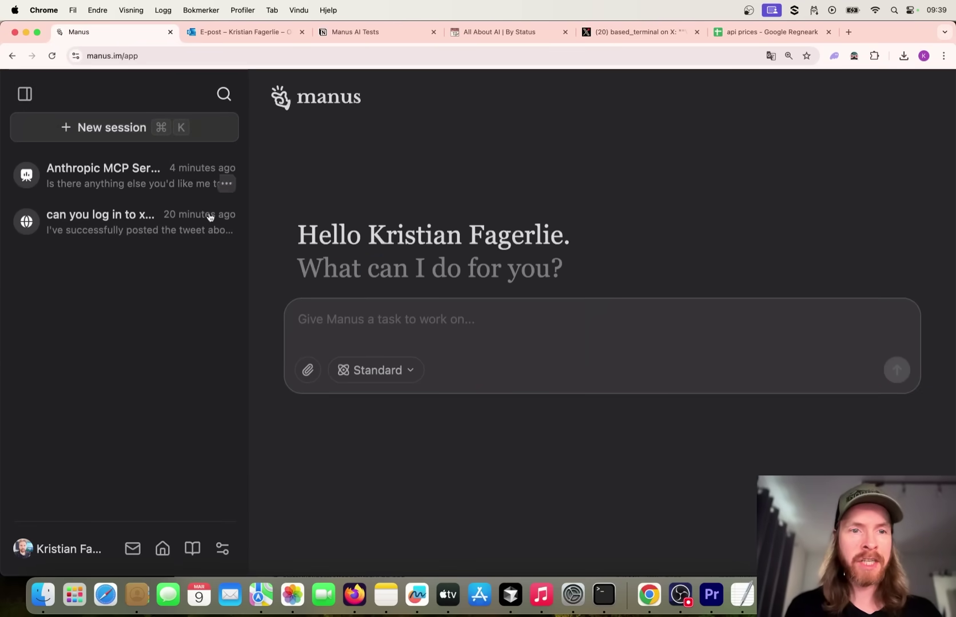
{"action": "left_click", "coordinate": [308, 373]}
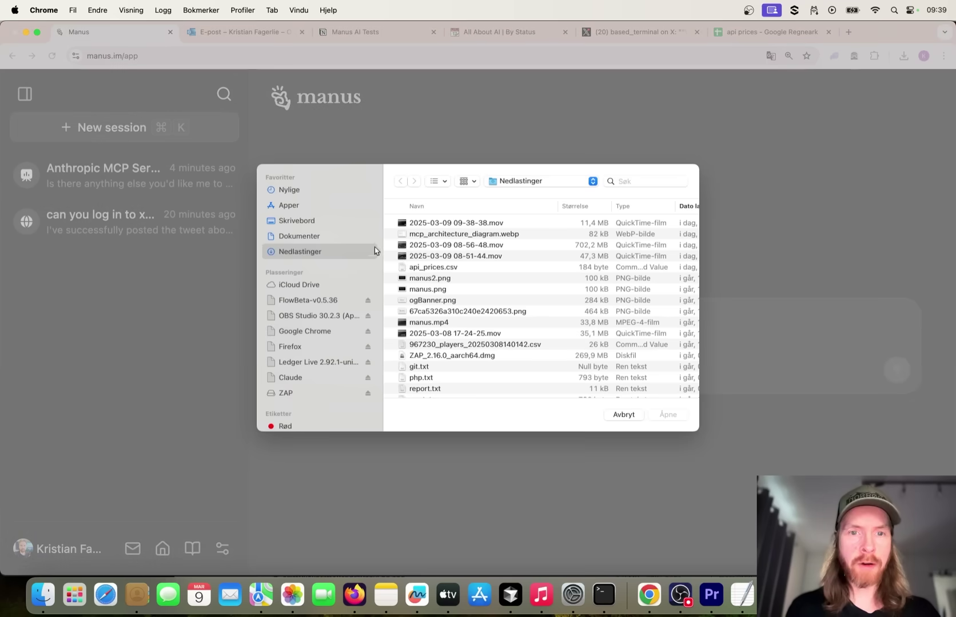
{"action": "double_click", "coordinate": [435, 269]}
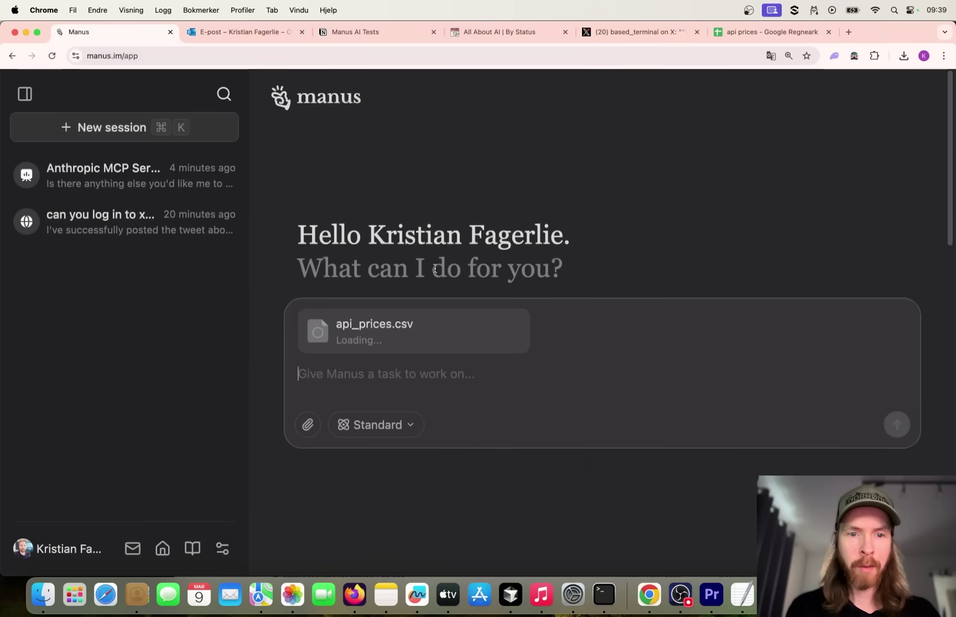
Ask Manus for an overview and graphs of input and output token prices from the CSV's links.
{"action": "left_click", "coordinate": [24, 94]}
{"action": "left_click", "coordinate": [277, 377]}
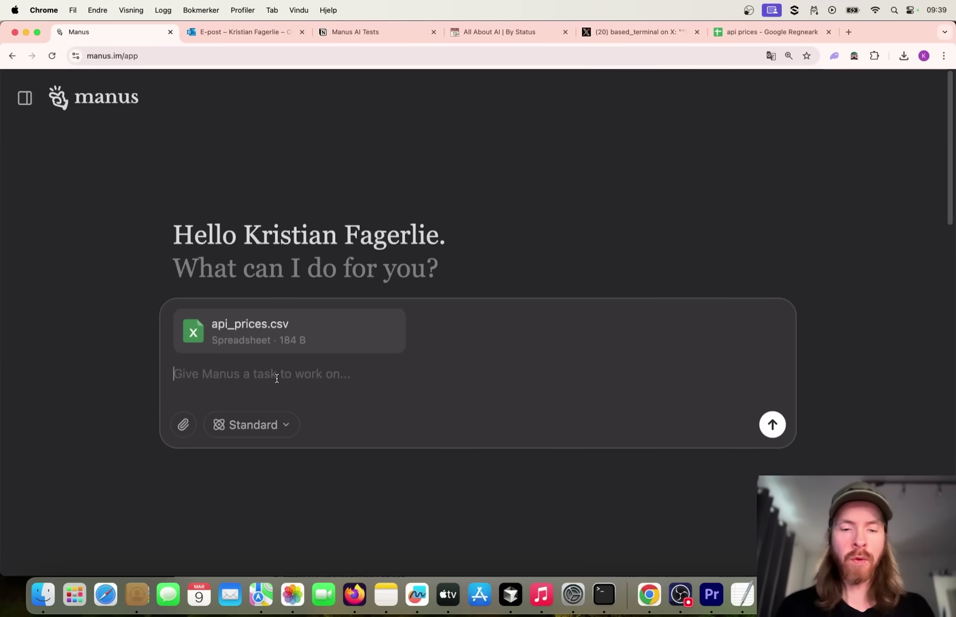
{"action": "type", "text": "i uploaded a .csv file with some links. these links will give you api prices. i want a nice overview and graphs of the price for input and output tokens of 2 models from each provider. Can you create this for me please?"}
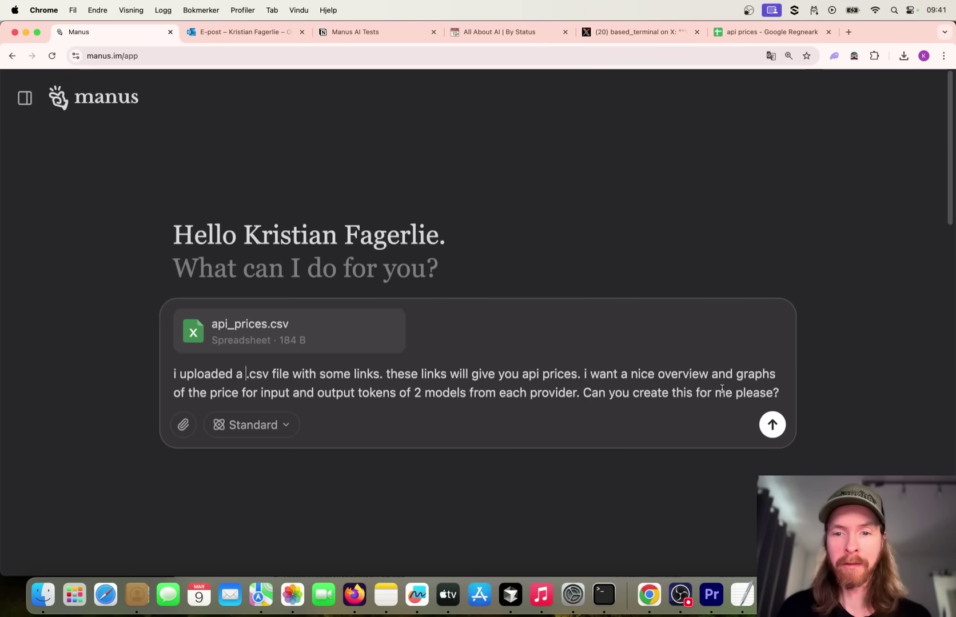
{"action": "left_click", "coordinate": [772, 424]}
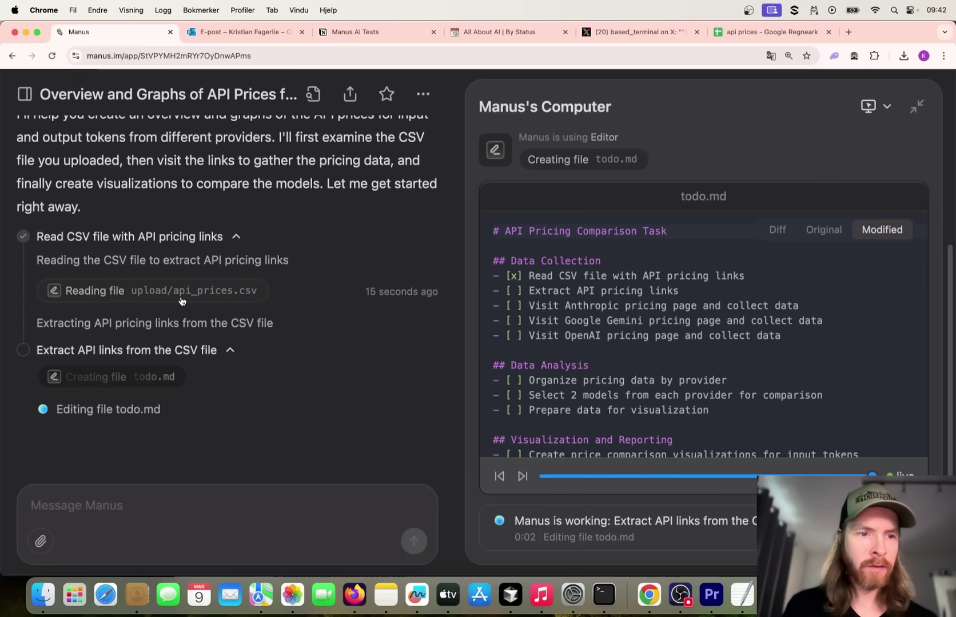
Replay the agent's CSV-reading step, check the api prices sheet, and return to the running task.
{"action": "left_click", "coordinate": [166, 300]}
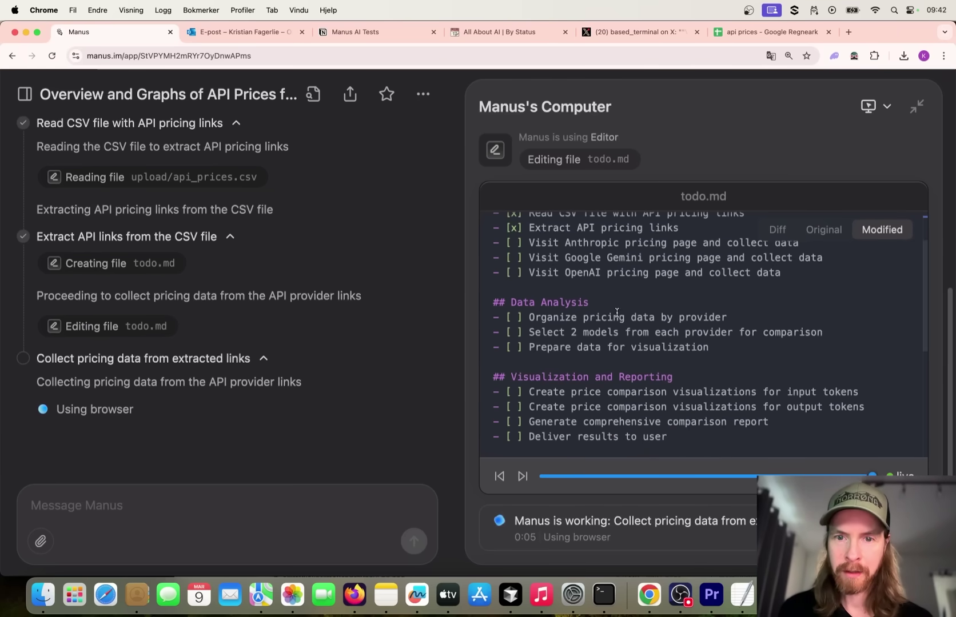
{"action": "left_click", "coordinate": [750, 38]}
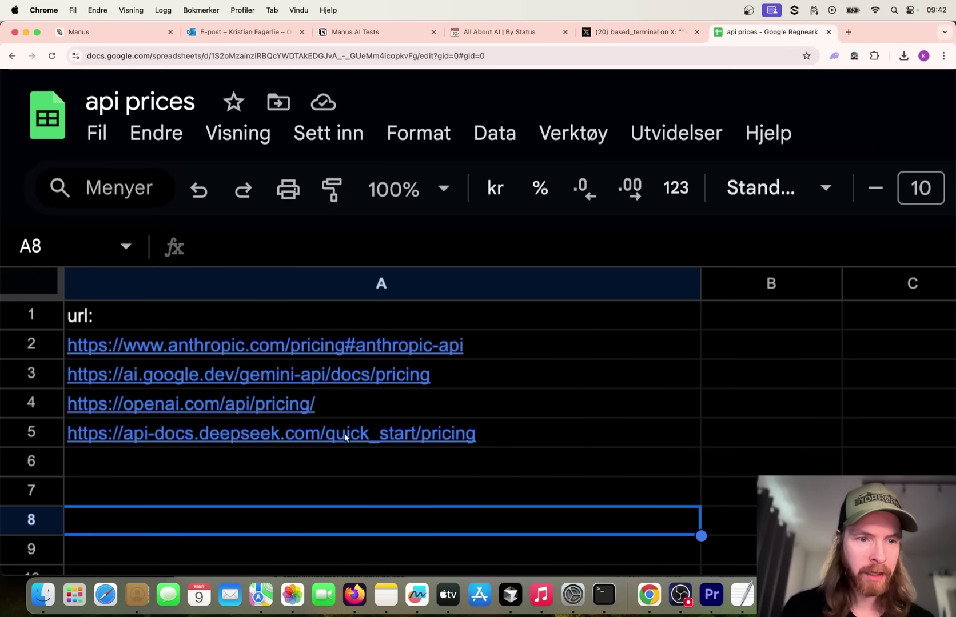
{"action": "left_click", "coordinate": [108, 31]}
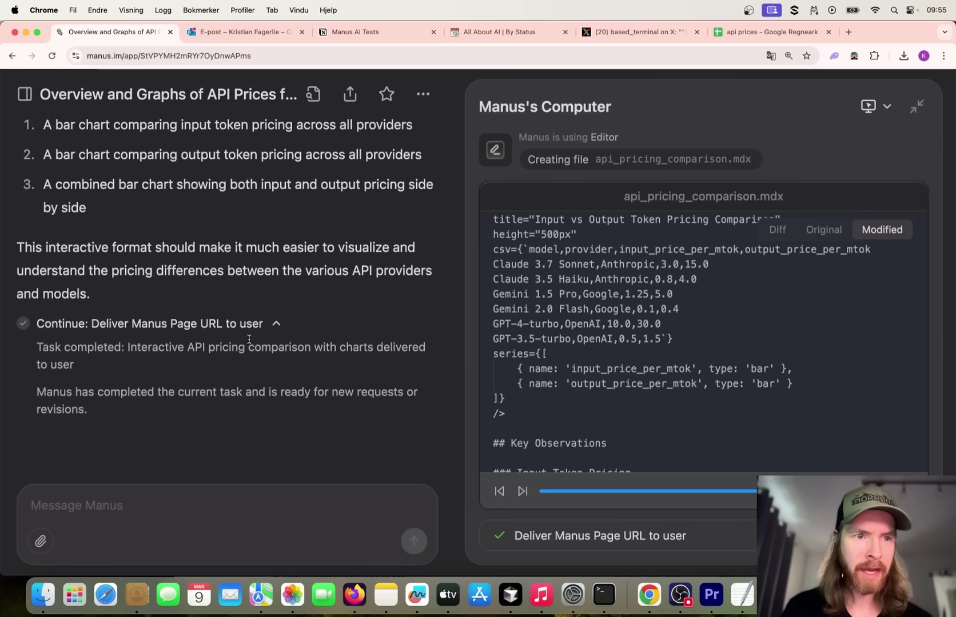
{"action": "scroll", "coordinate": [249, 342], "scroll_direction": "up", "scroll_amount": 3}
{"action": "scroll", "coordinate": [249, 340], "scroll_direction": "up", "scroll_amount": 3}
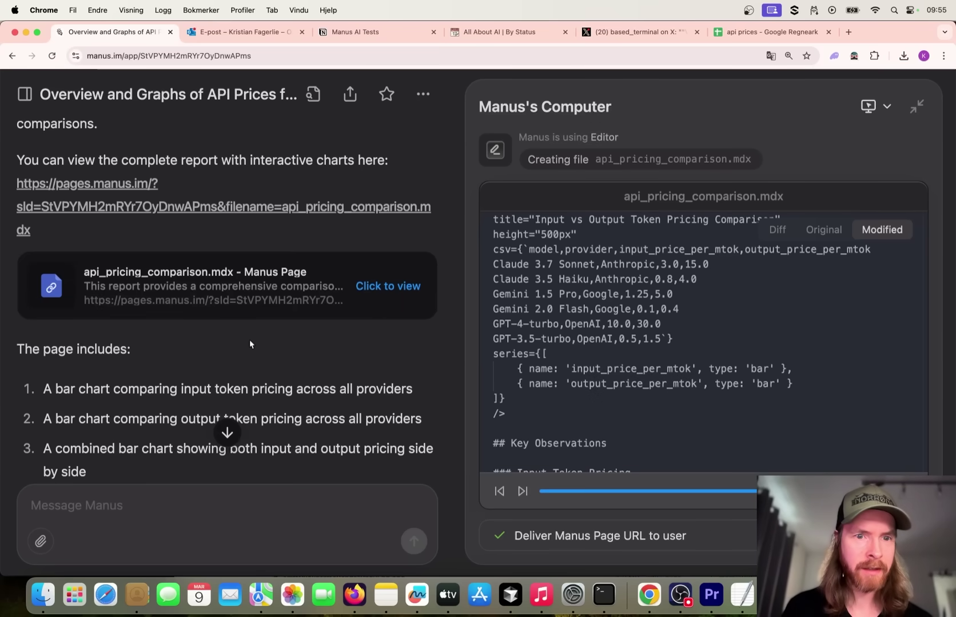
{"action": "left_click", "coordinate": [378, 285]}
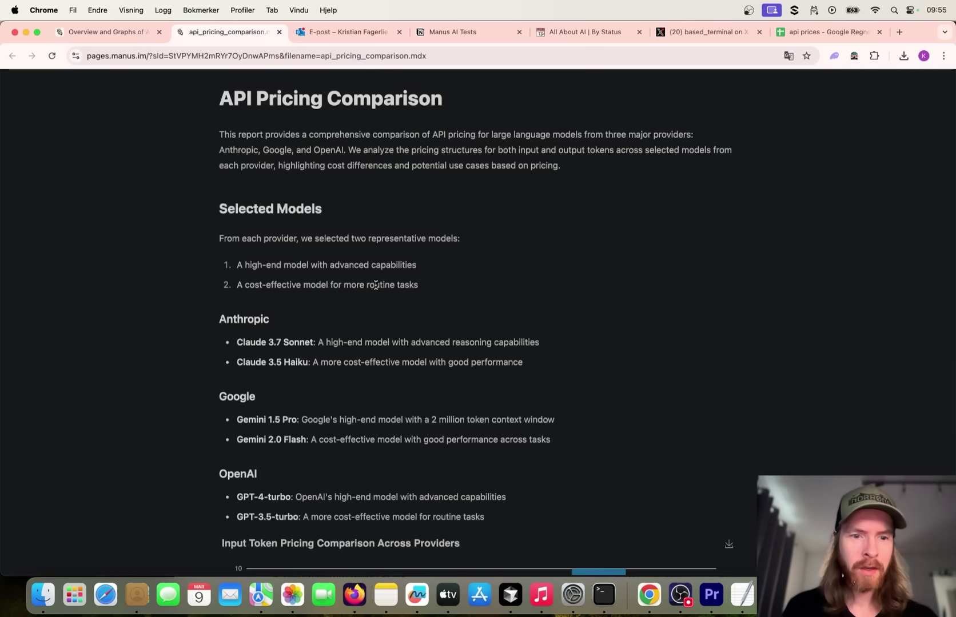
{"action": "scroll", "coordinate": [376, 285], "scroll_direction": "down", "scroll_amount": 5}
{"action": "scroll", "coordinate": [378, 288], "scroll_direction": "up", "scroll_amount": 5}
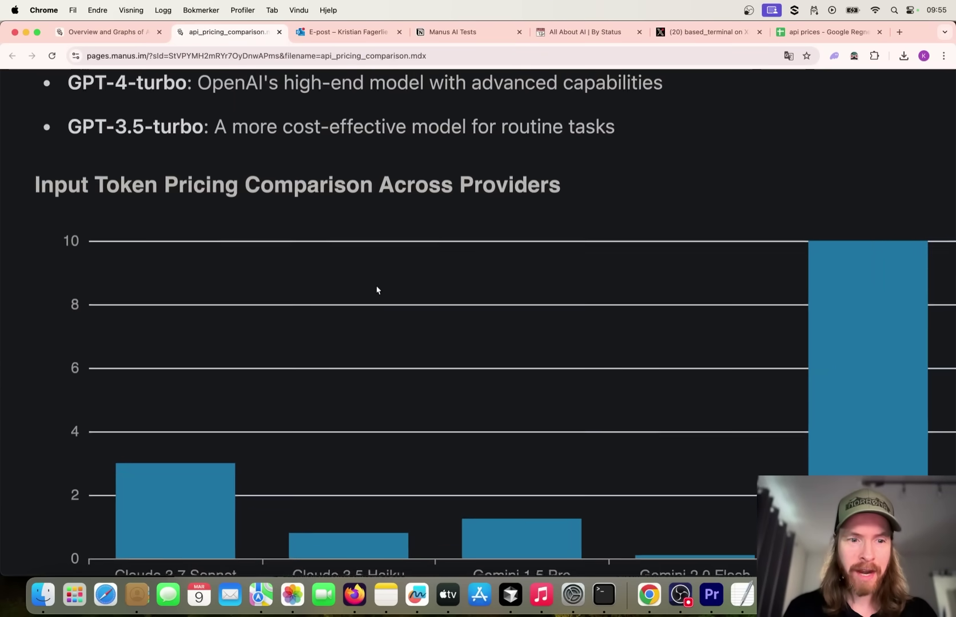
{"action": "scroll", "coordinate": [377, 289], "scroll_direction": "up", "scroll_amount": 10}
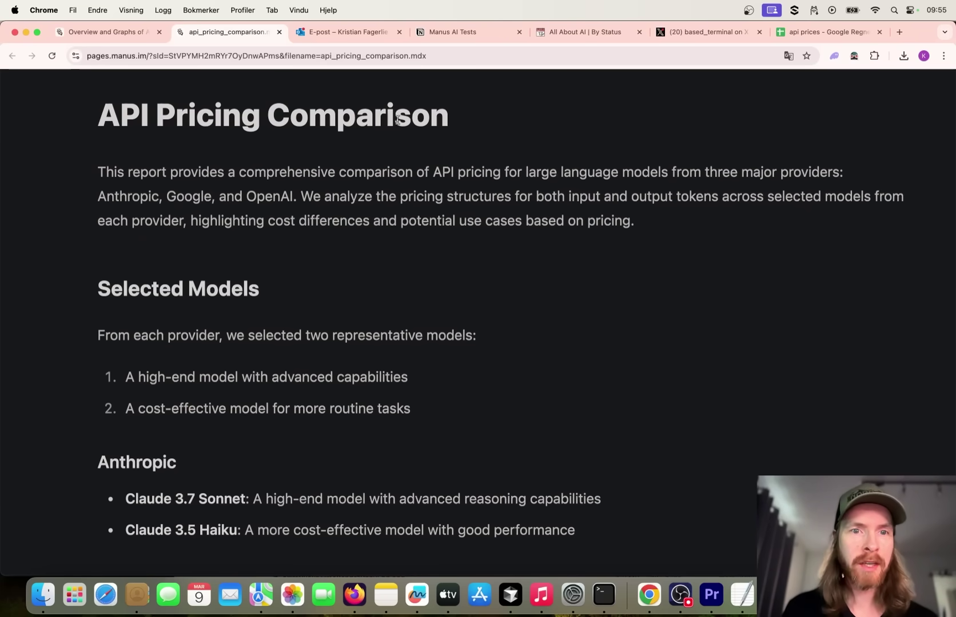
{"action": "scroll", "coordinate": [165, 400], "scroll_direction": "down", "scroll_amount": 3}
{"action": "scroll", "coordinate": [180, 337], "scroll_direction": "down", "scroll_amount": 5}
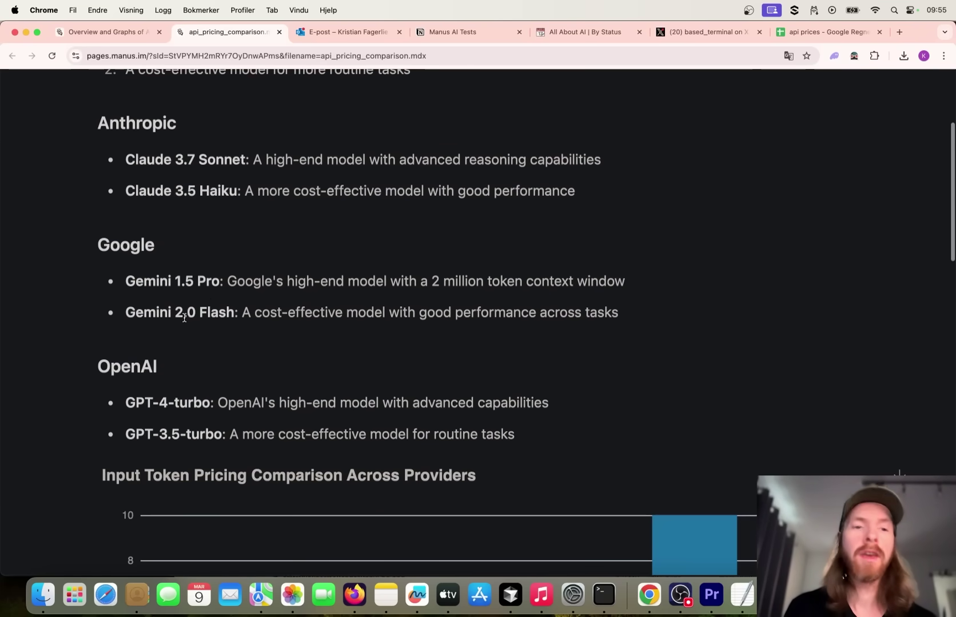
{"action": "scroll", "coordinate": [167, 422], "scroll_direction": "down", "scroll_amount": 1}
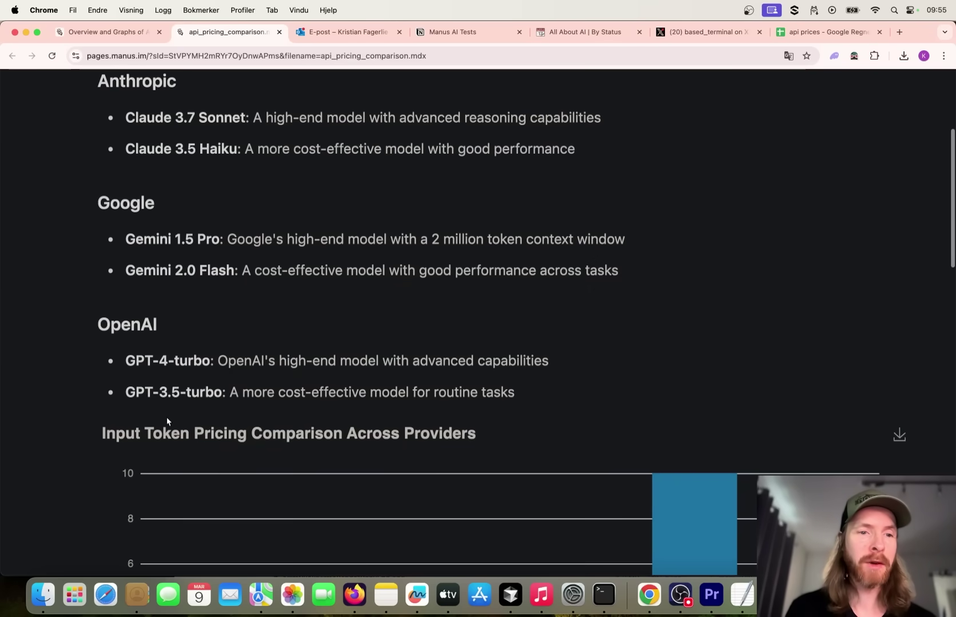
{"action": "scroll", "coordinate": [178, 389], "scroll_direction": "up", "scroll_amount": 3}
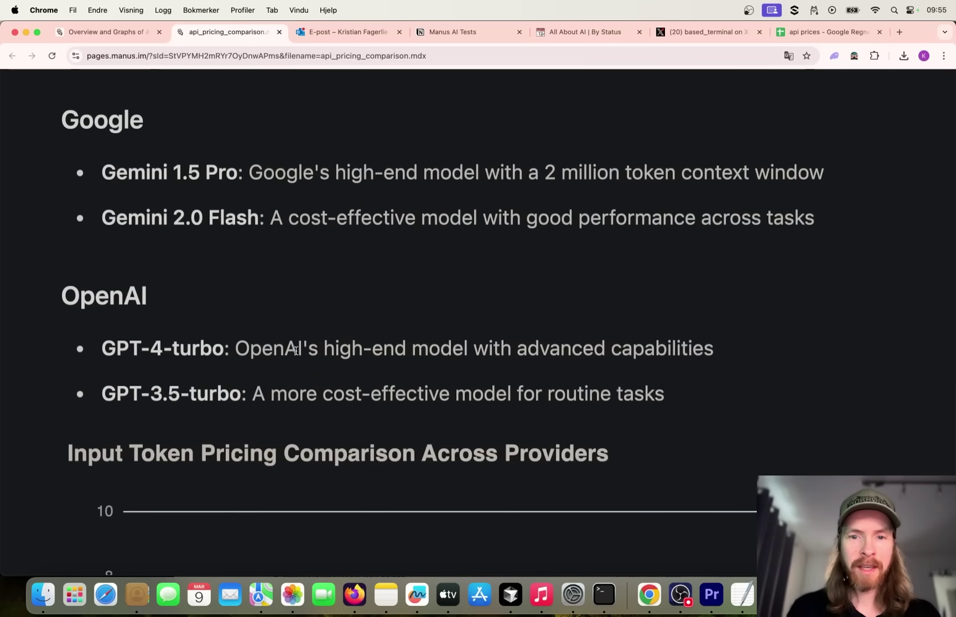
{"action": "scroll", "coordinate": [303, 348], "scroll_direction": "down", "scroll_amount": 3}
{"action": "scroll", "coordinate": [304, 348], "scroll_direction": "down", "scroll_amount": 3}
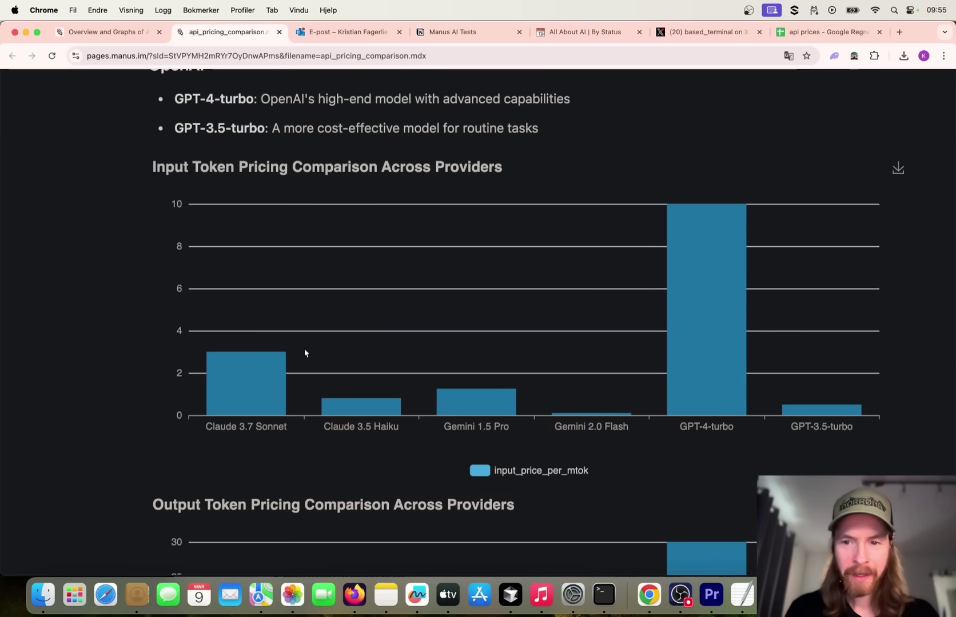
{"action": "scroll", "coordinate": [305, 353], "scroll_direction": "right", "scroll_amount": 2}
{"action": "scroll", "coordinate": [305, 353], "scroll_direction": "up", "scroll_amount": 1}
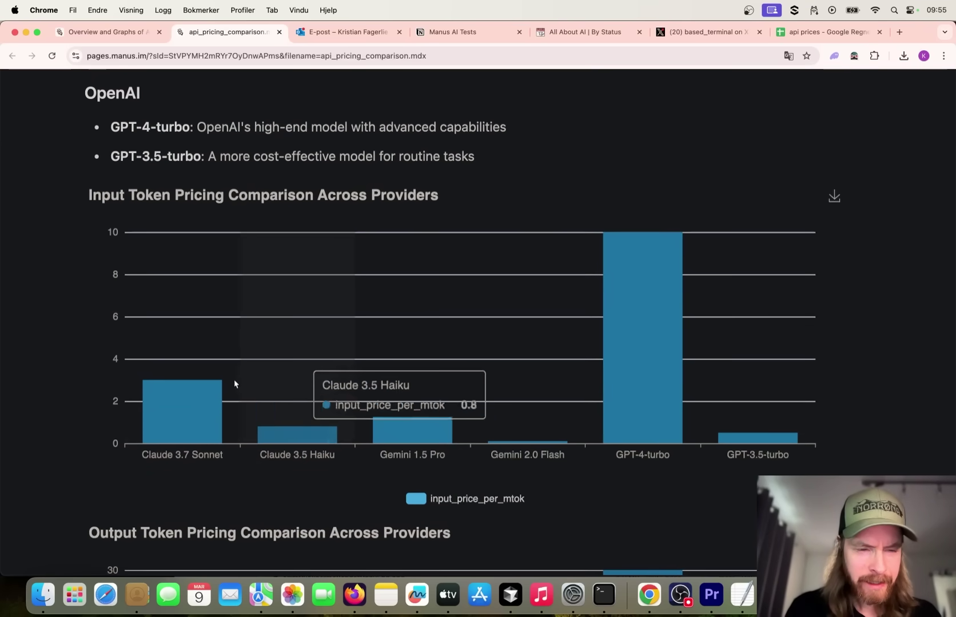
{"action": "mouse_move", "coordinate": [147, 394]}
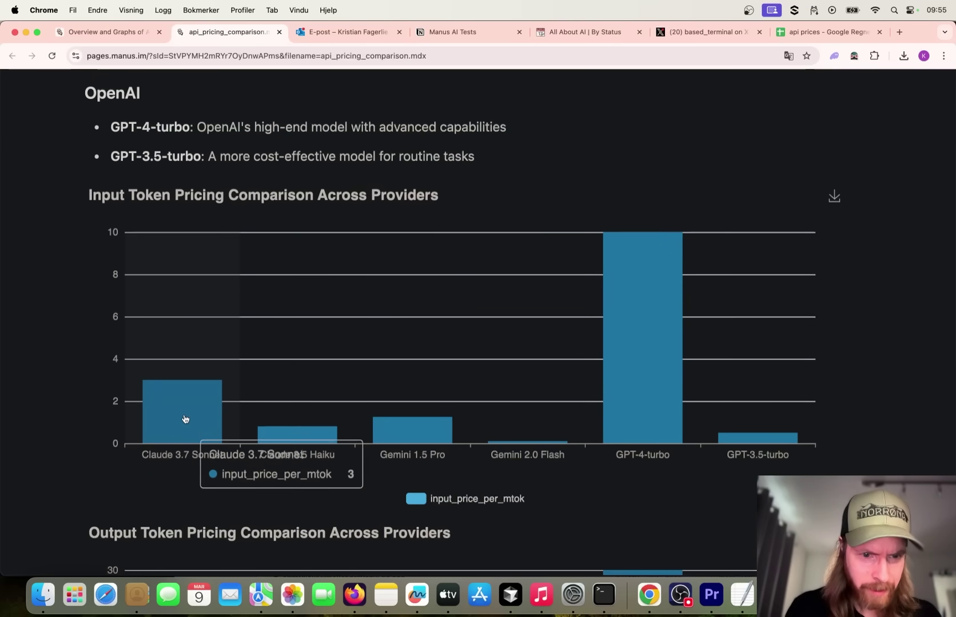
{"action": "mouse_move", "coordinate": [268, 440]}
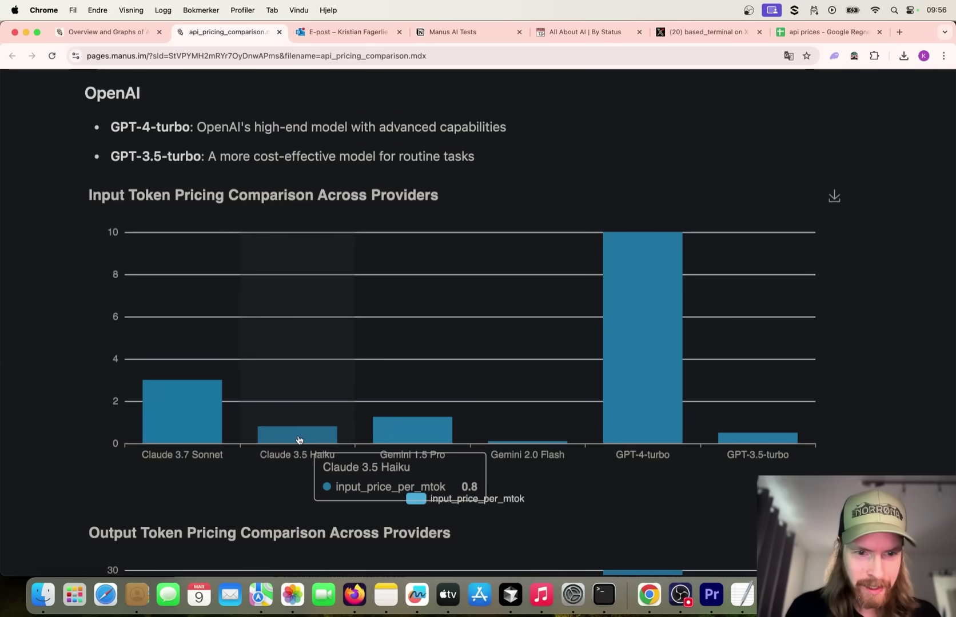
{"action": "mouse_move", "coordinate": [167, 409]}
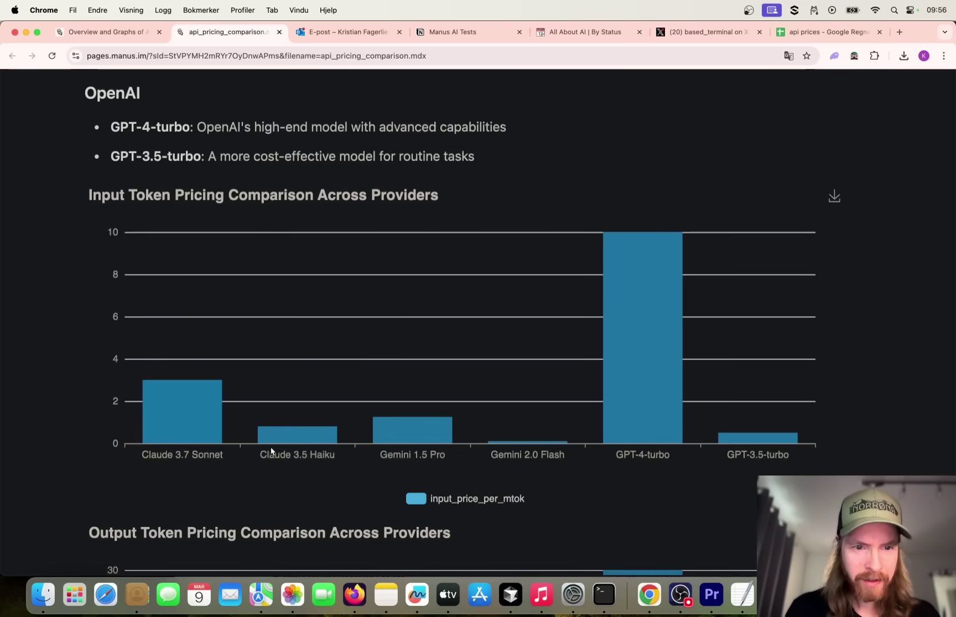
{"action": "mouse_move", "coordinate": [425, 433]}
{"action": "mouse_move", "coordinate": [531, 427]}
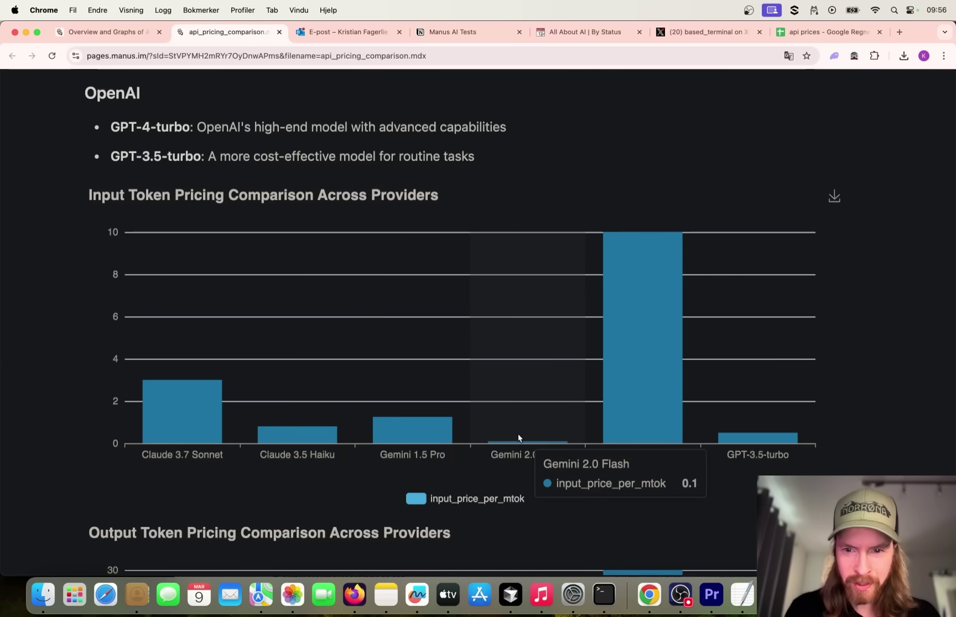
{"action": "mouse_move", "coordinate": [638, 410]}
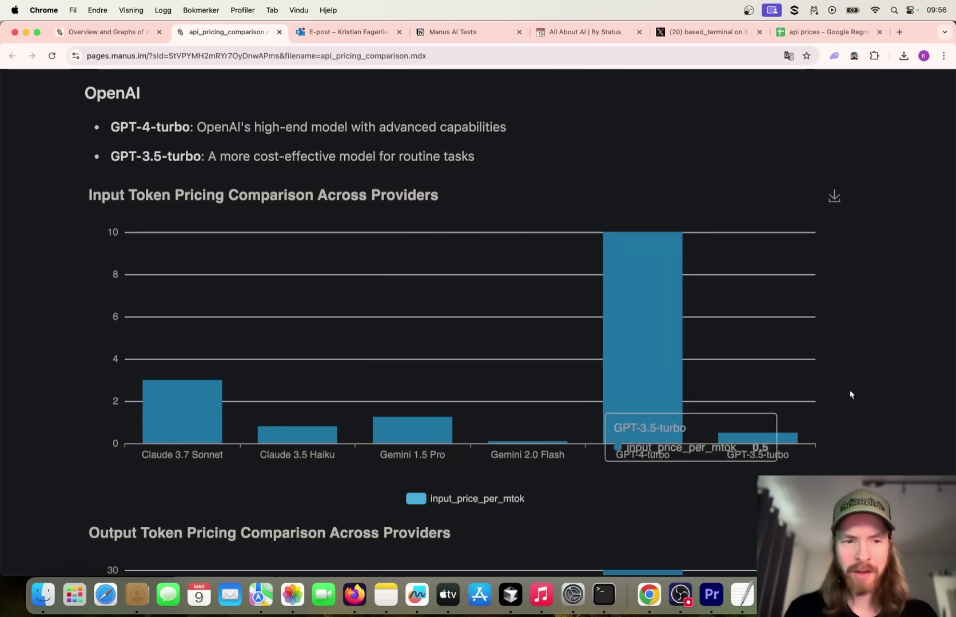
{"action": "mouse_move", "coordinate": [774, 437]}
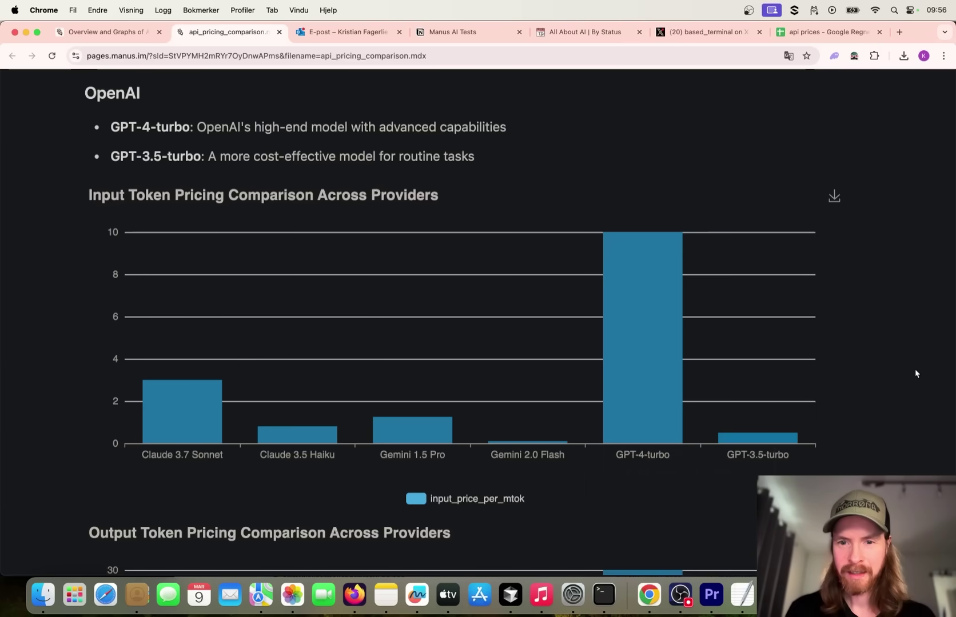
{"action": "scroll", "coordinate": [576, 343], "scroll_direction": "down", "scroll_amount": 5}
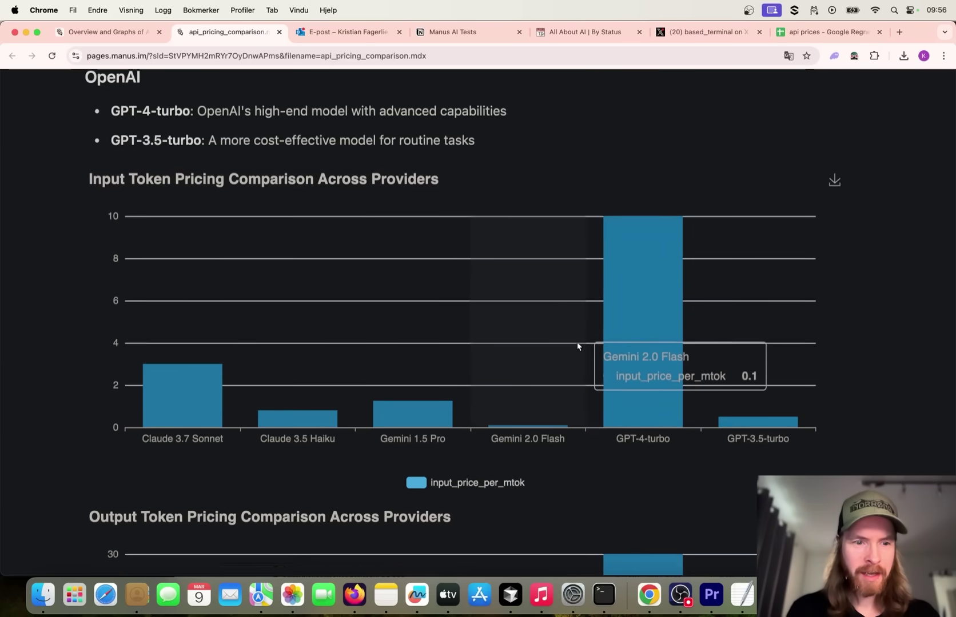
{"action": "mouse_move", "coordinate": [391, 320]}
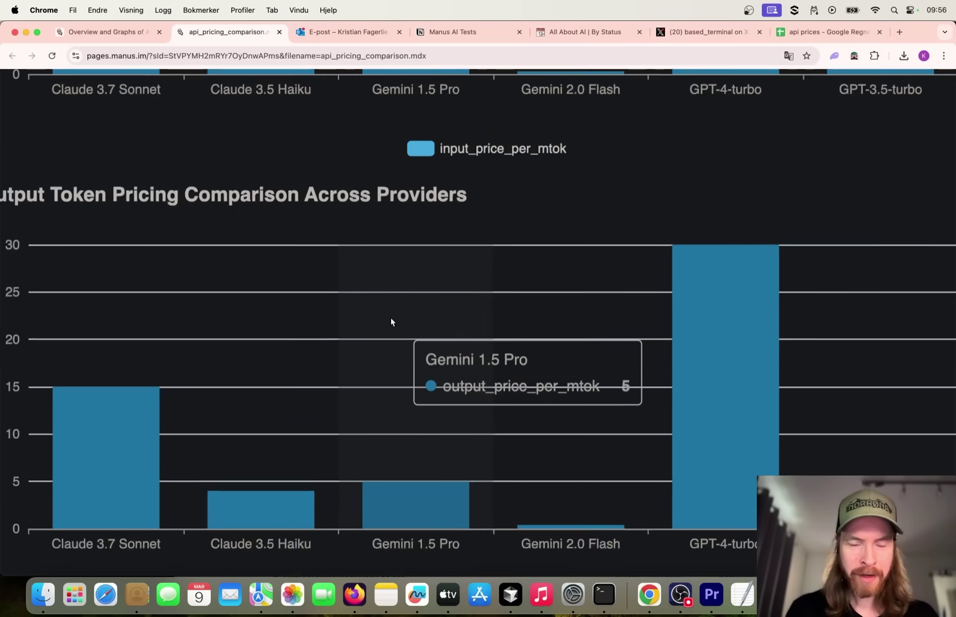
{"action": "mouse_move", "coordinate": [593, 358]}
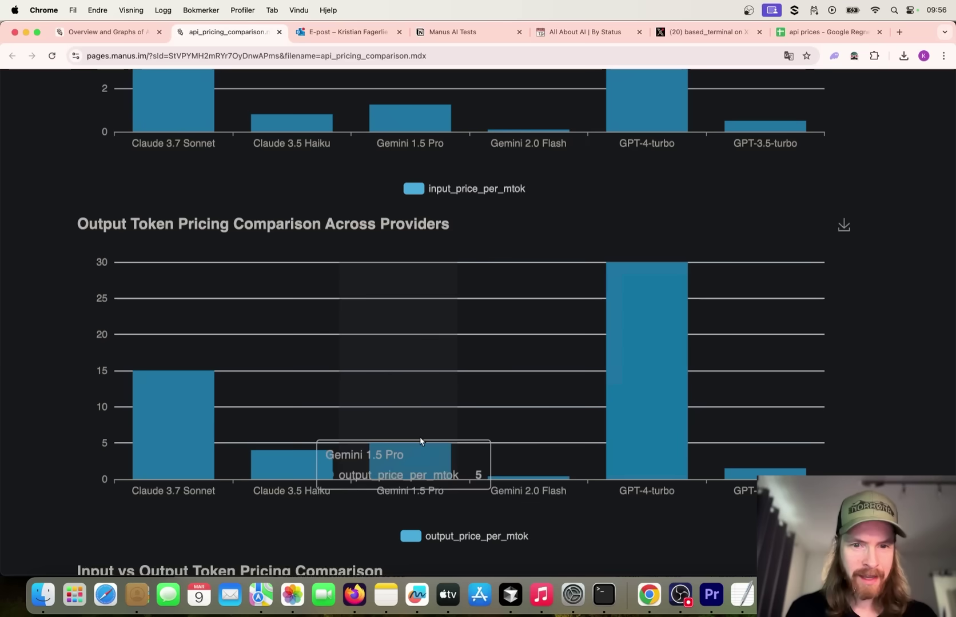
{"action": "mouse_move", "coordinate": [819, 401]}
{"action": "scroll", "coordinate": [638, 373], "scroll_direction": "down", "scroll_amount": 7}
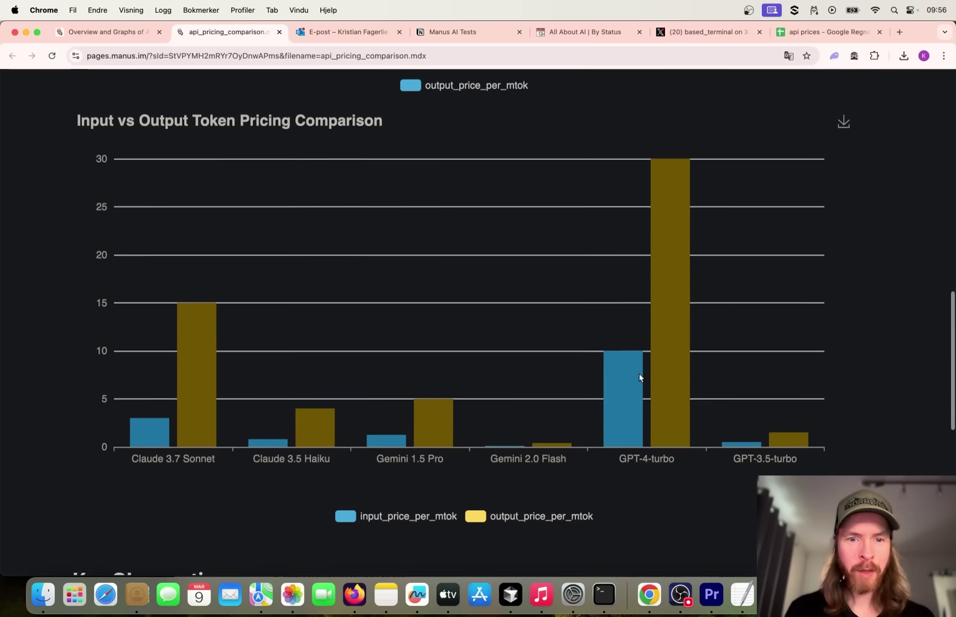
{"action": "mouse_move", "coordinate": [493, 316]}
{"action": "scroll", "coordinate": [494, 317], "scroll_direction": "up", "scroll_amount": 5}
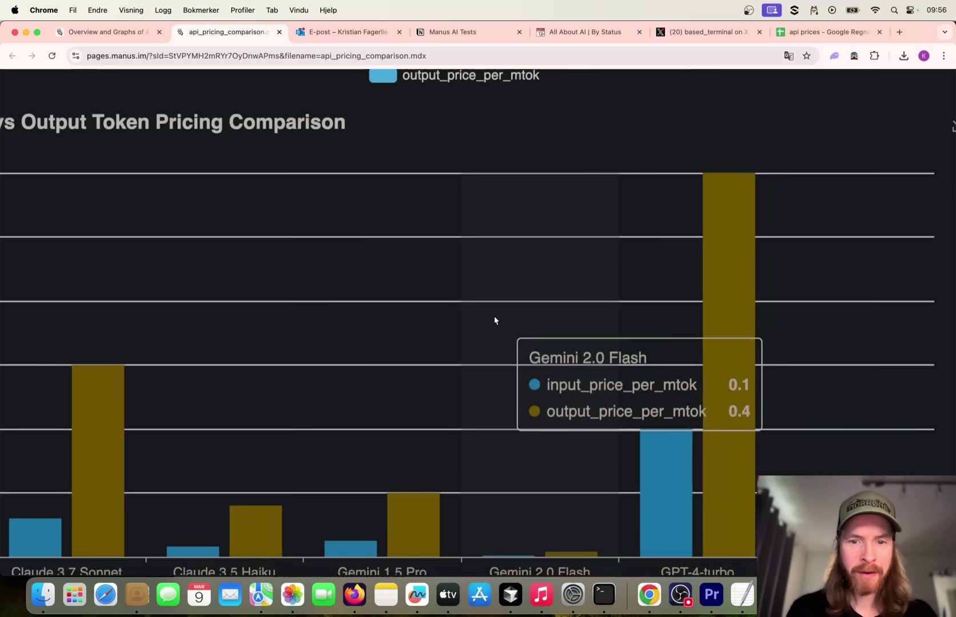
{"action": "scroll", "coordinate": [495, 321], "scroll_direction": "down", "scroll_amount": 5}
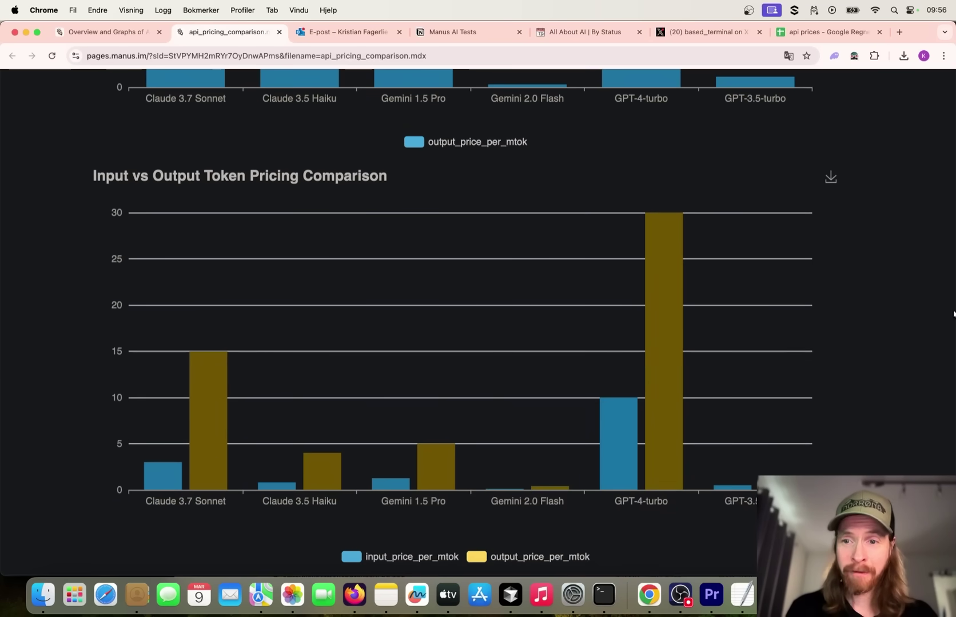
{"action": "scroll", "coordinate": [951, 316], "scroll_direction": "down", "scroll_amount": 2}
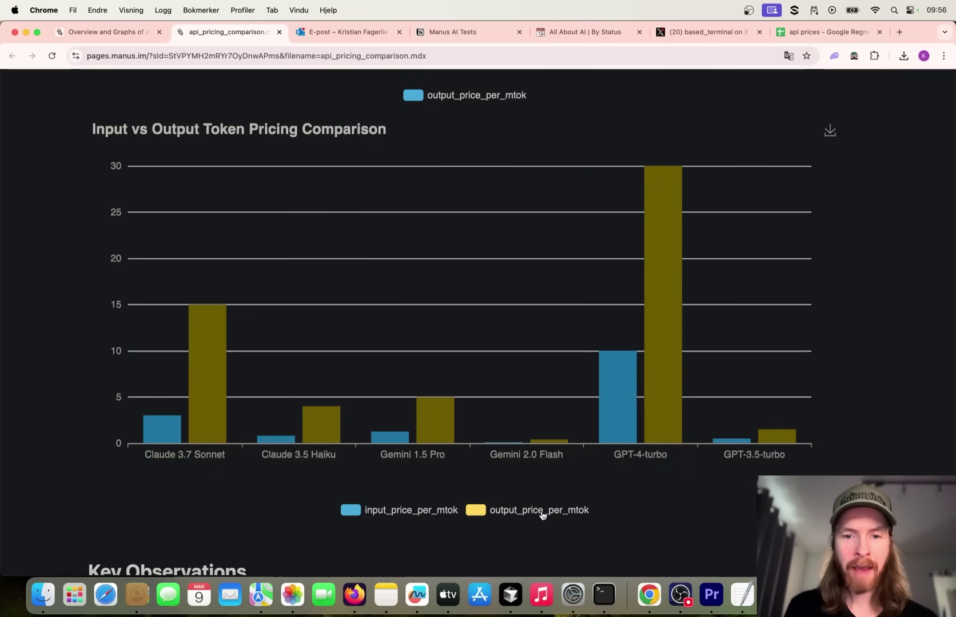
{"action": "mouse_move", "coordinate": [668, 431]}
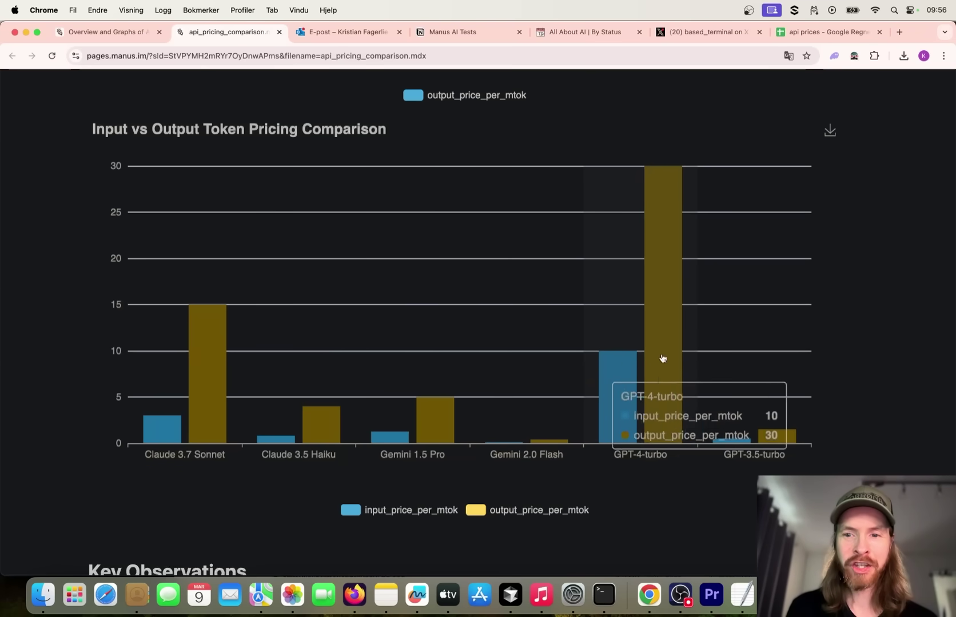
{"action": "mouse_move", "coordinate": [250, 350]}
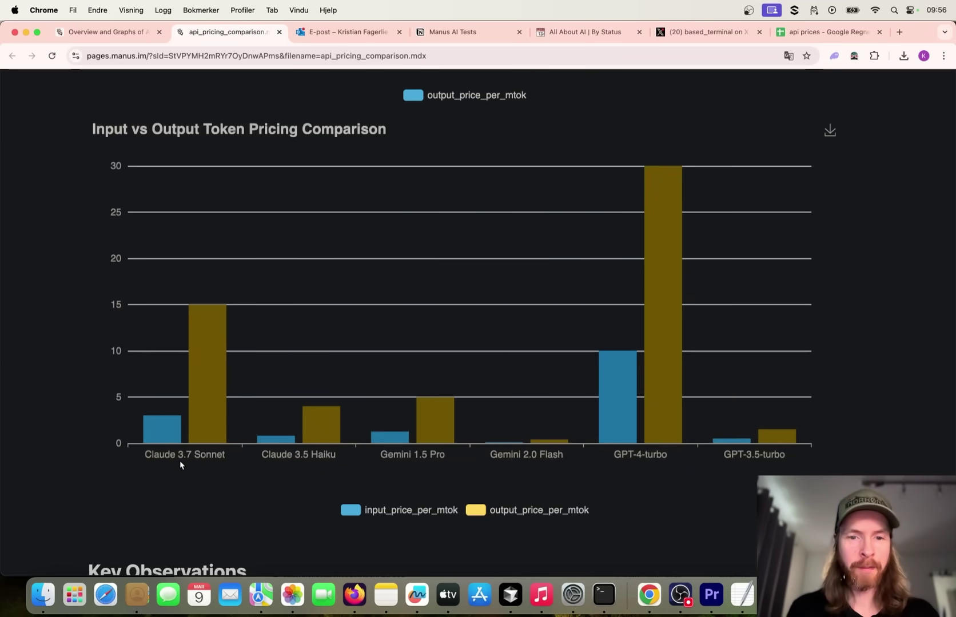
{"action": "scroll", "coordinate": [180, 461], "scroll_direction": "up", "scroll_amount": 5}
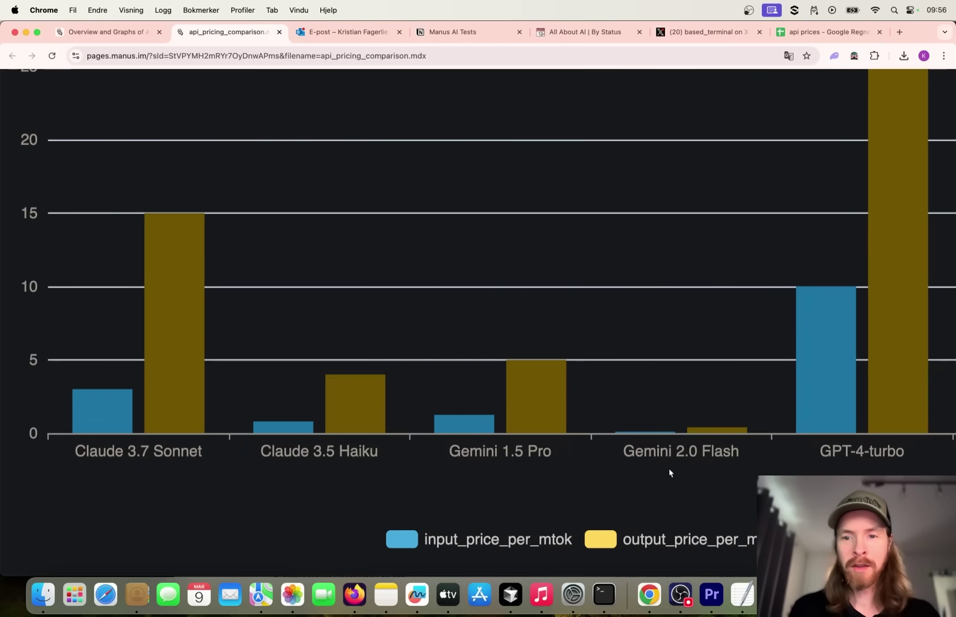
{"action": "mouse_move", "coordinate": [198, 382]}
{"action": "scroll", "coordinate": [198, 382], "scroll_direction": "down", "scroll_amount": 5}
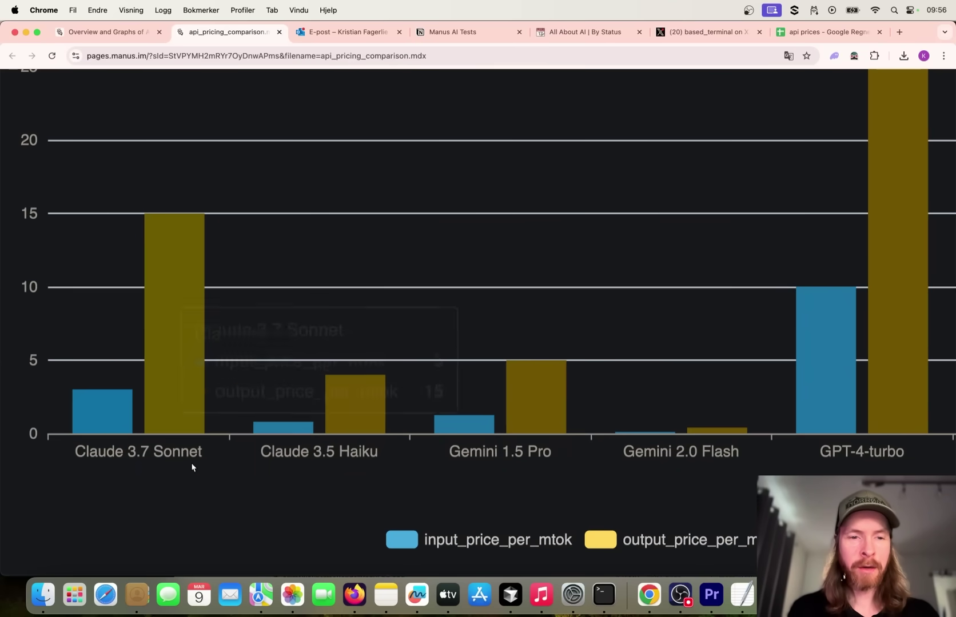
{"action": "scroll", "coordinate": [192, 464], "scroll_direction": "down", "scroll_amount": 2}
{"action": "scroll", "coordinate": [265, 345], "scroll_direction": "up", "scroll_amount": 15}
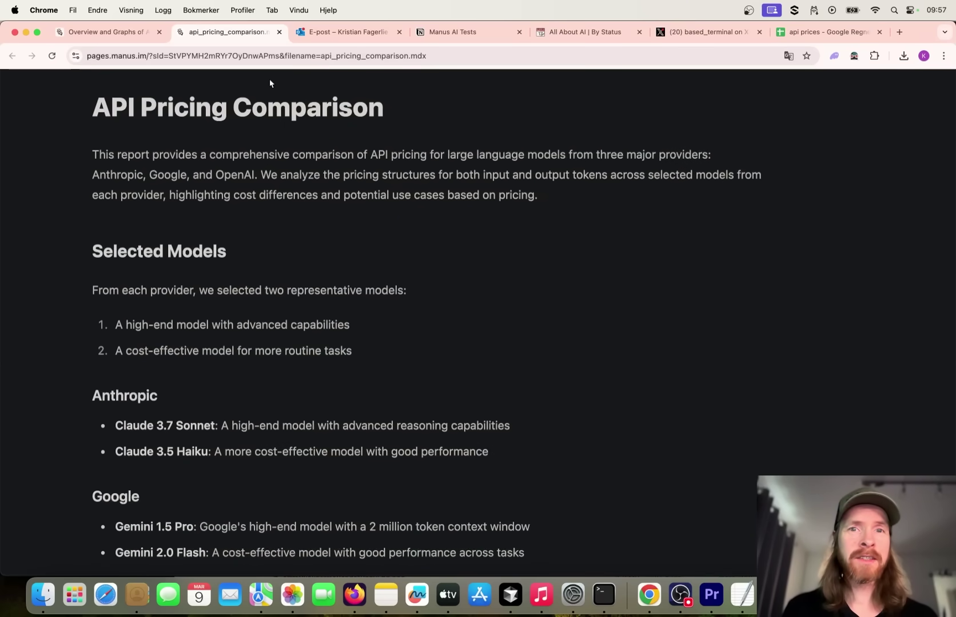
Glance at the Manus AI Tests Notion page, then go back to the Overview and Graphs session.
{"action": "left_click", "coordinate": [465, 34]}
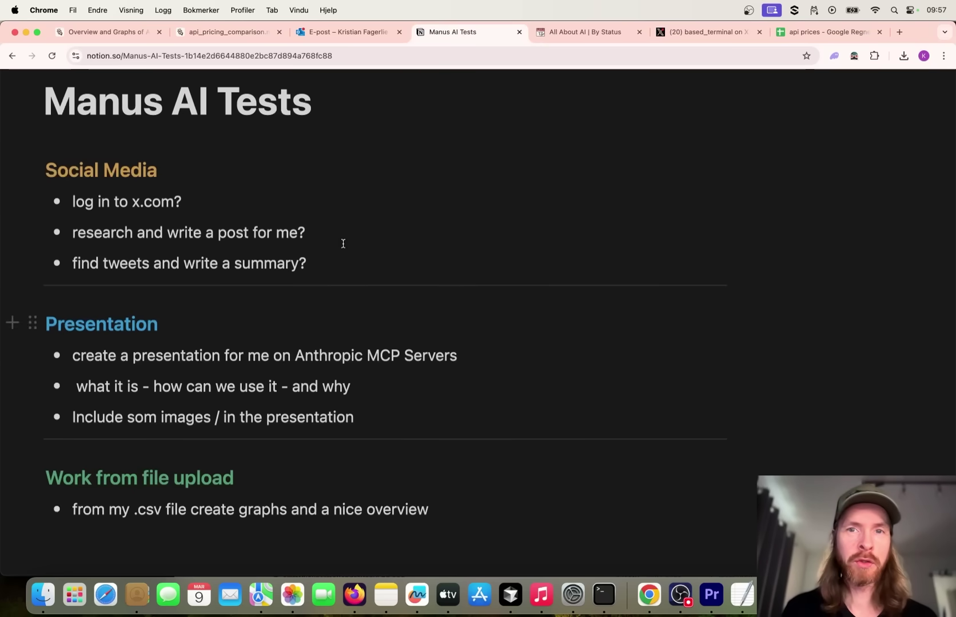
{"action": "left_click", "coordinate": [137, 34]}
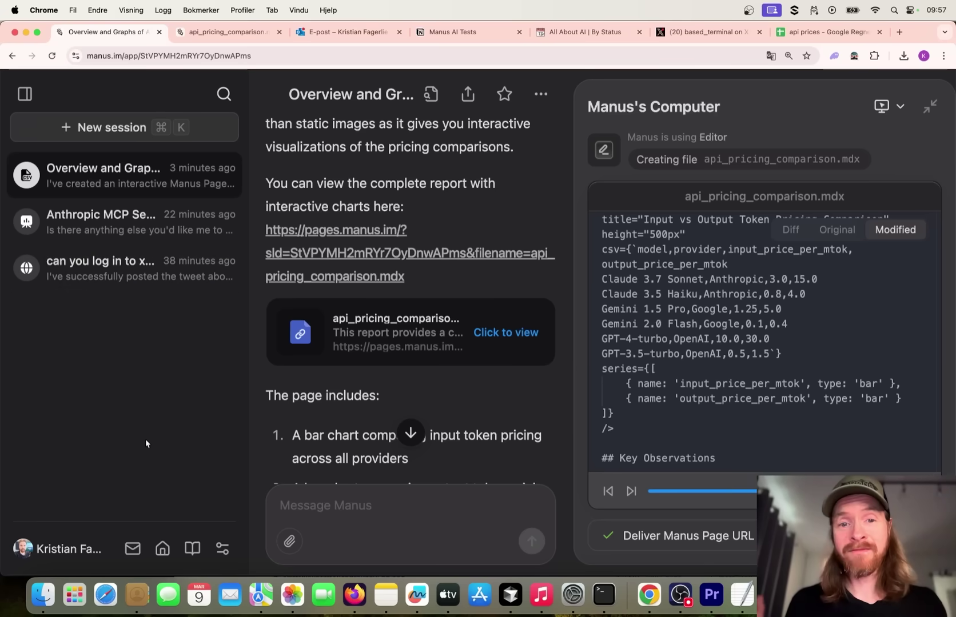
Open manus.im from the sidebar Home icon and skim the Leave it to Manus homepage.
{"action": "left_click", "coordinate": [162, 549]}
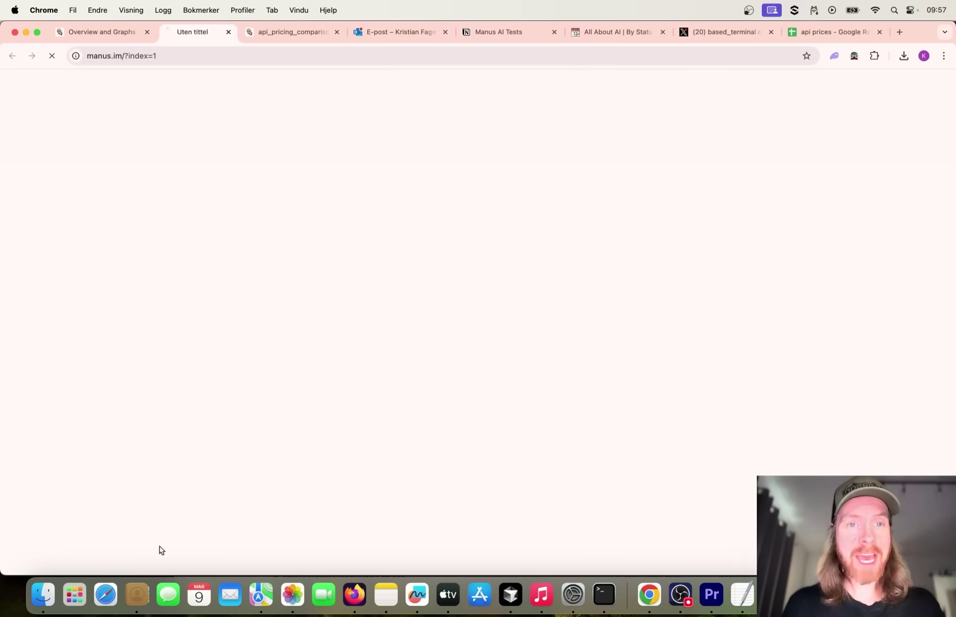
{"action": "scroll", "coordinate": [785, 207], "scroll_direction": "down", "scroll_amount": 4}
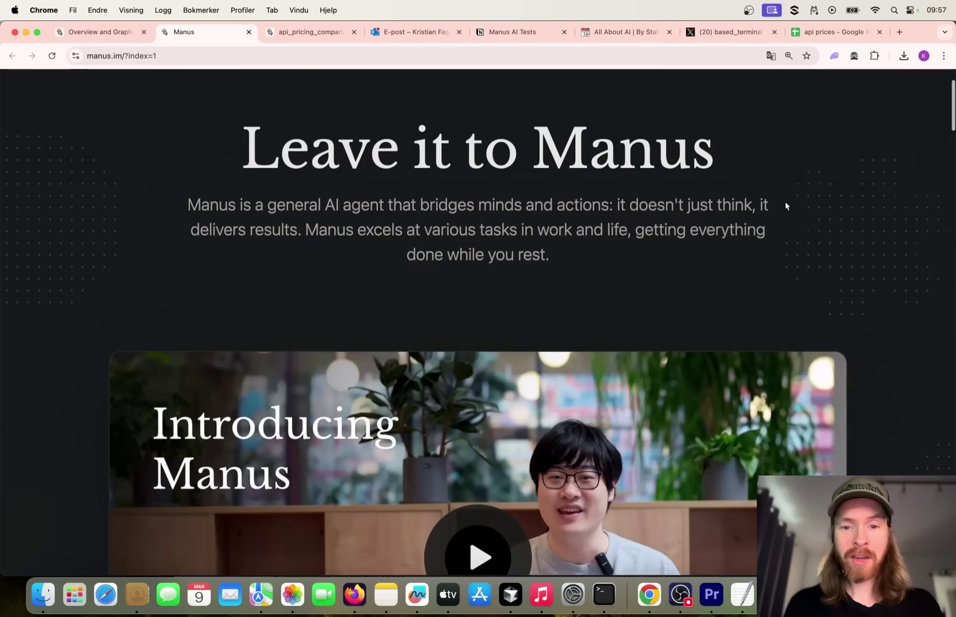
{"action": "scroll", "coordinate": [786, 206], "scroll_direction": "up", "scroll_amount": 3}
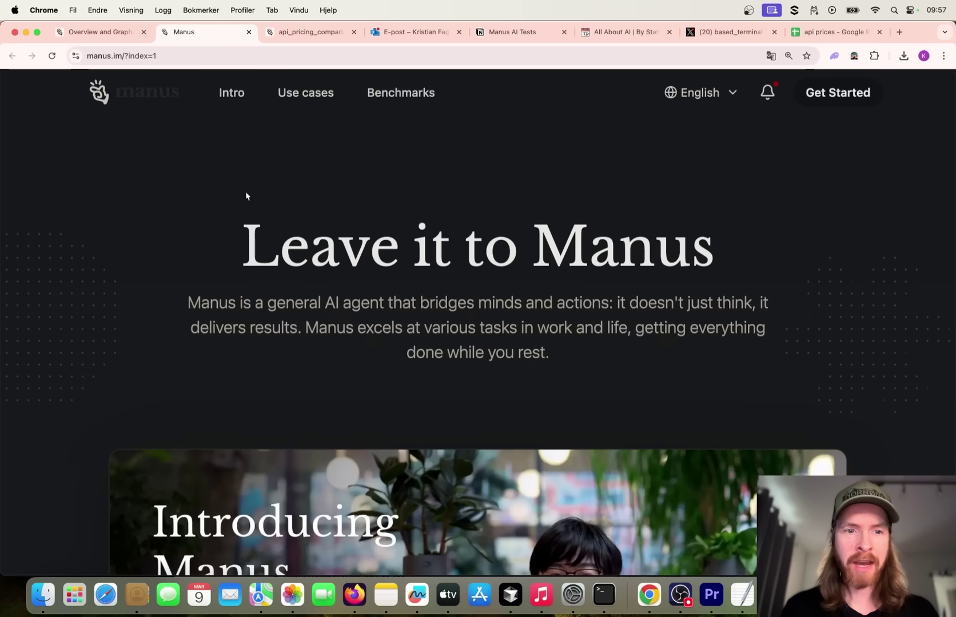
{"action": "scroll", "coordinate": [240, 235], "scroll_direction": "down", "scroll_amount": 10}
{"action": "scroll", "coordinate": [241, 239], "scroll_direction": "down", "scroll_amount": 10}
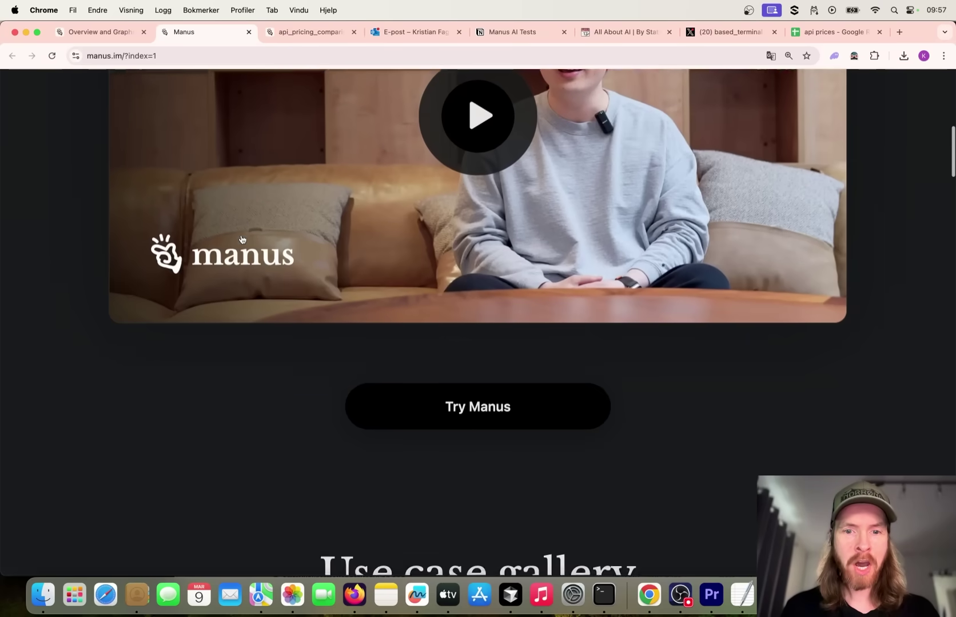
{"action": "scroll", "coordinate": [241, 239], "scroll_direction": "down", "scroll_amount": 5}
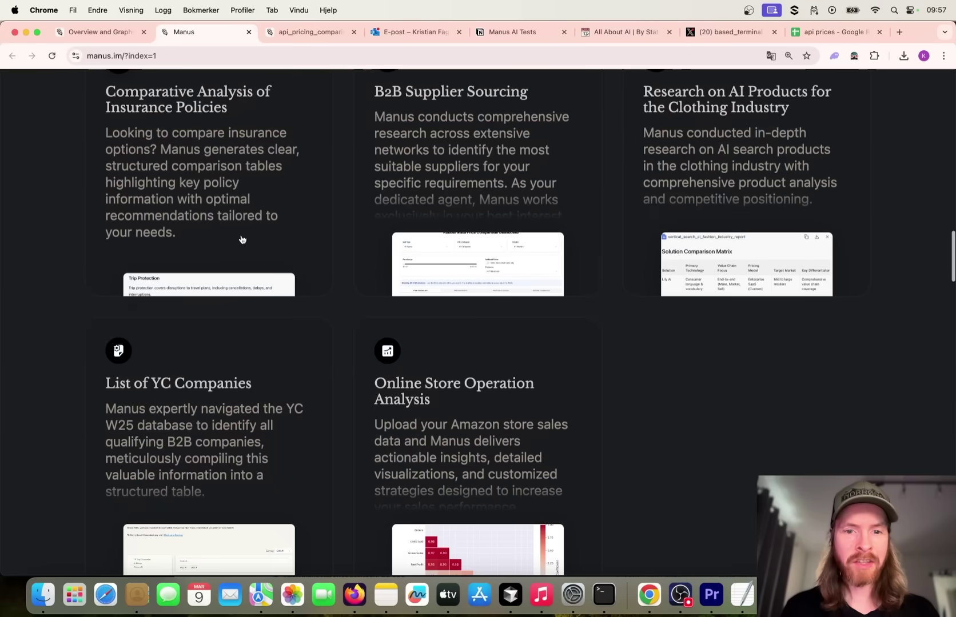
{"action": "scroll", "coordinate": [240, 239], "scroll_direction": "up", "scroll_amount": 20}
{"action": "scroll", "coordinate": [241, 238], "scroll_direction": "down", "scroll_amount": 1}
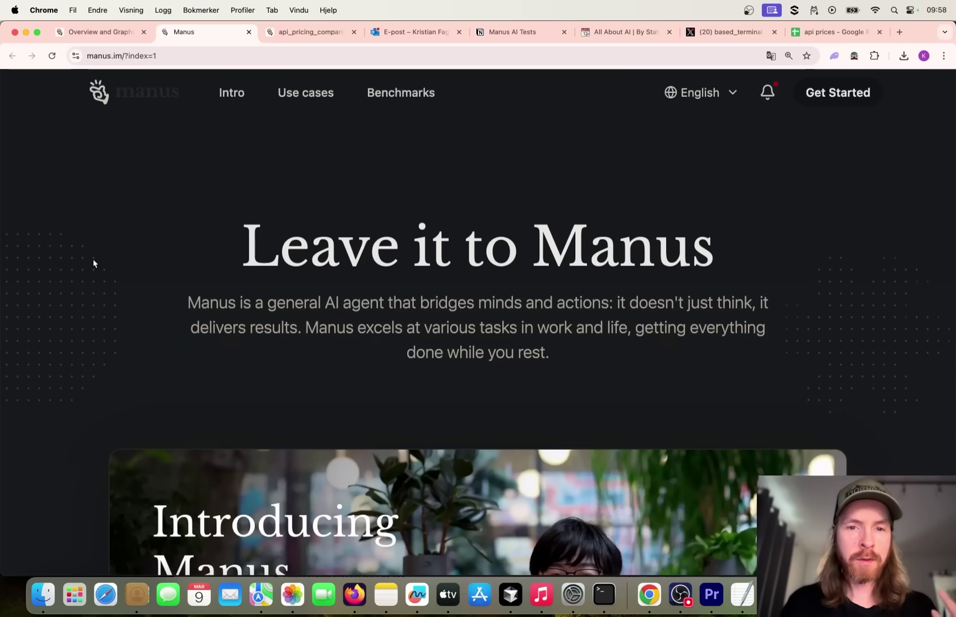
{"action": "scroll", "coordinate": [94, 264], "scroll_direction": "down", "scroll_amount": 3}
{"action": "scroll", "coordinate": [94, 264], "scroll_direction": "down", "scroll_amount": 5}
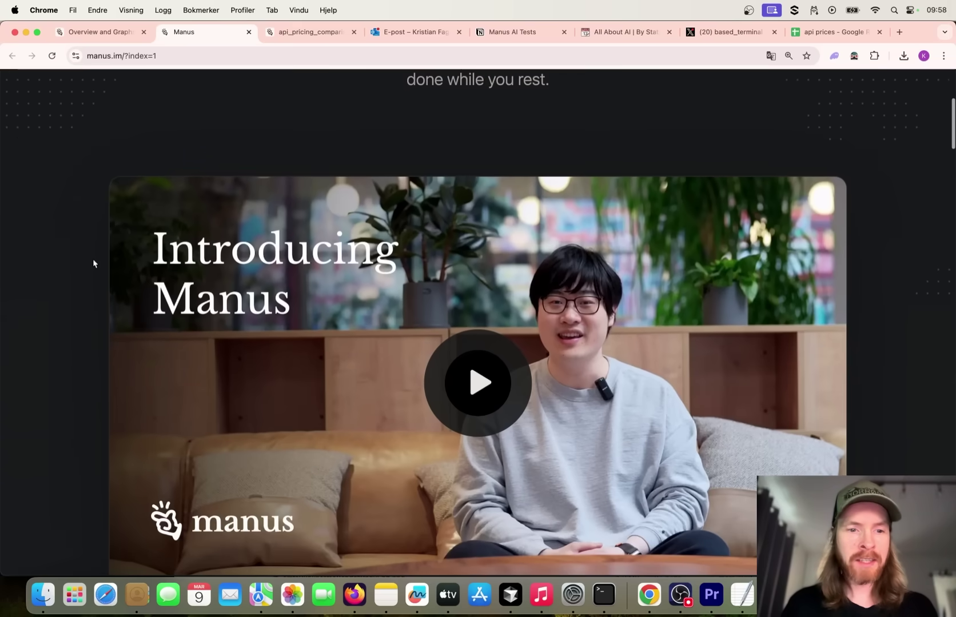
{"action": "scroll", "coordinate": [94, 264], "scroll_direction": "down", "scroll_amount": 2}
{"action": "scroll", "coordinate": [94, 264], "scroll_direction": "up", "scroll_amount": 10}
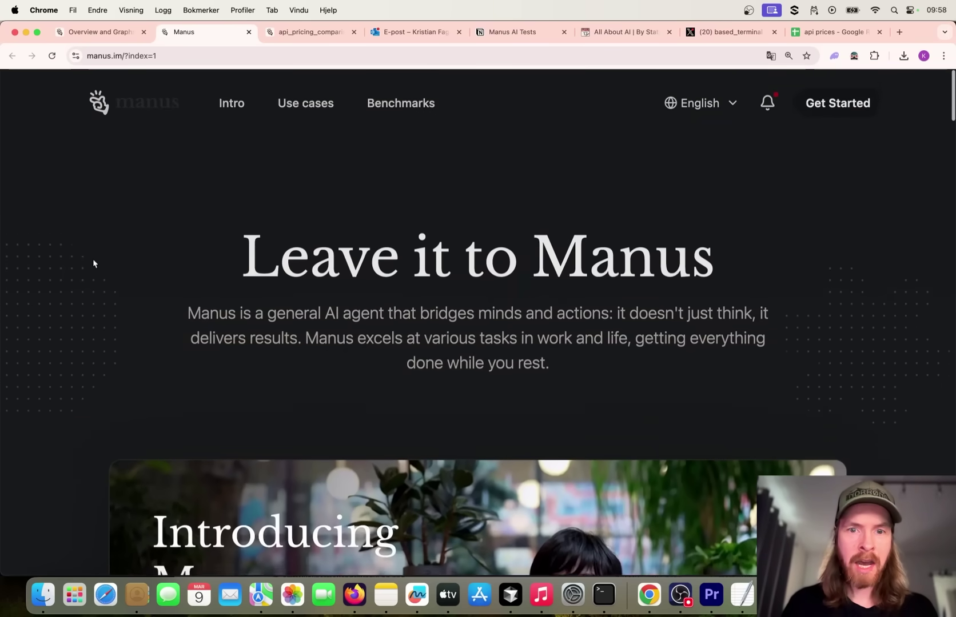